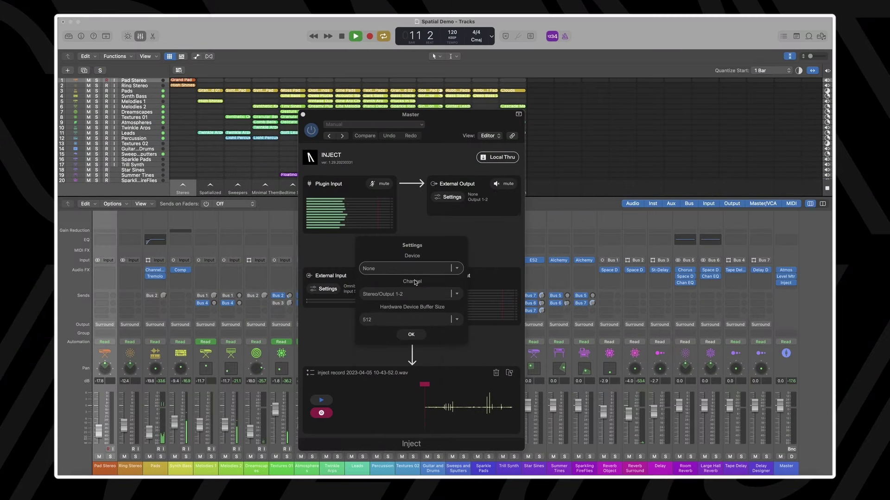
Route Inject's external output on the Master channel to Omnibus A using the 7.1.4 channel format, Output 1-12
click(425, 271)
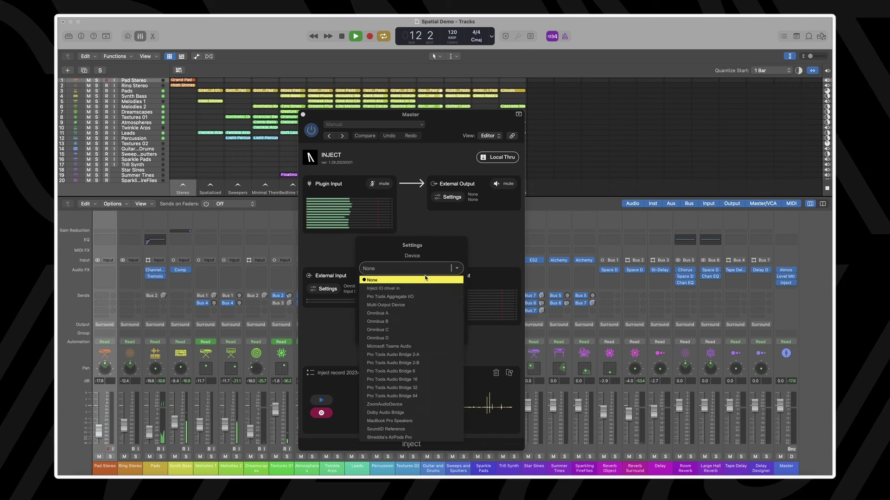
click(401, 313)
click(402, 296)
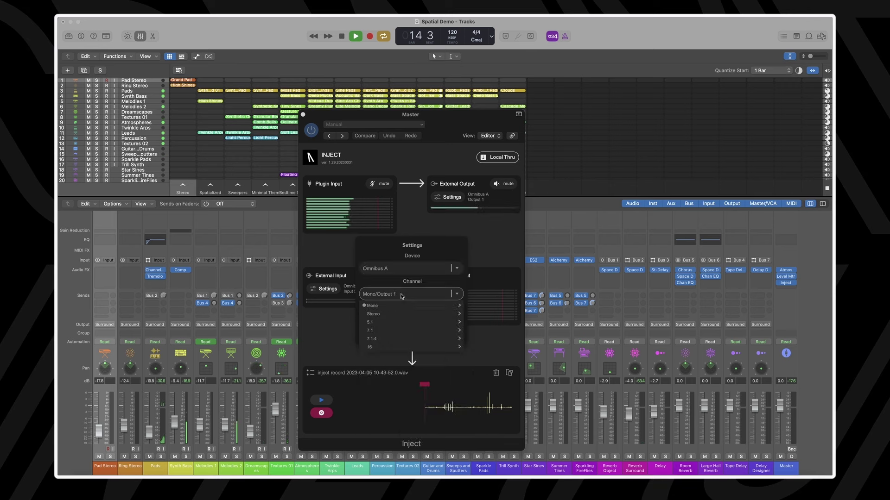
mouse_move(457, 339)
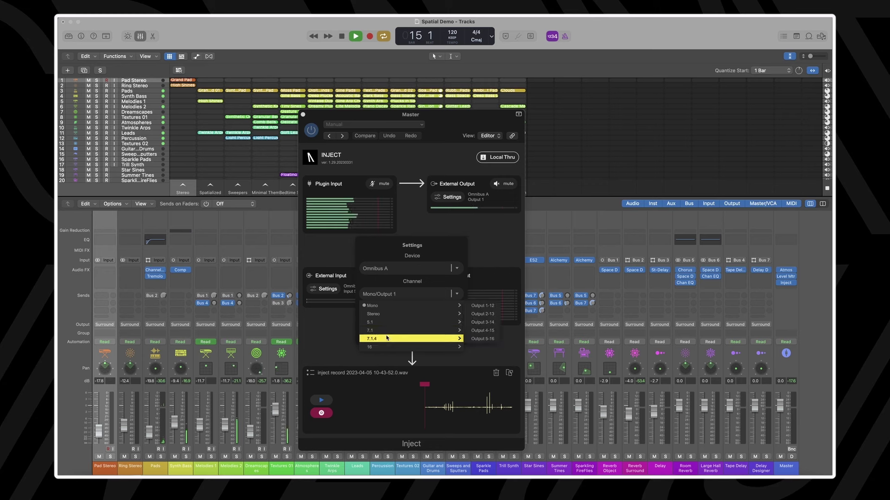
click(490, 309)
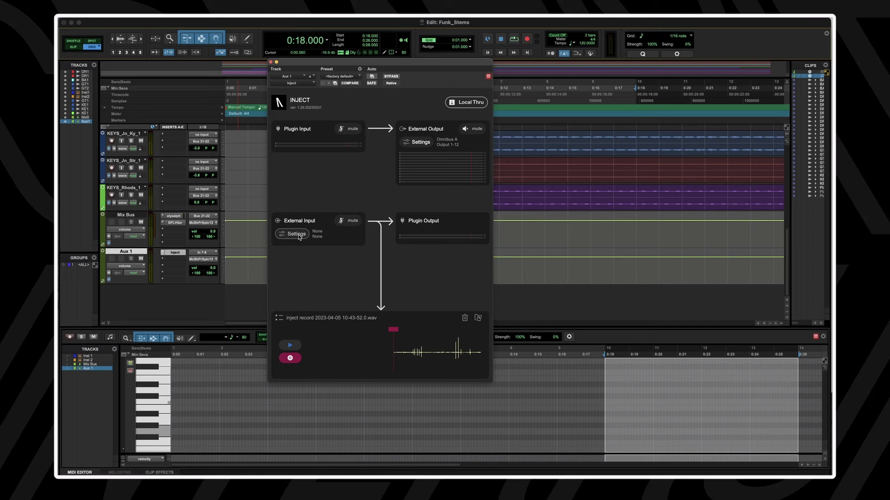
In Pro Tools, set Aux 1's Inject external input to Inject IO driver out with stereo Input 1-2 and confirm
click(297, 234)
click(353, 214)
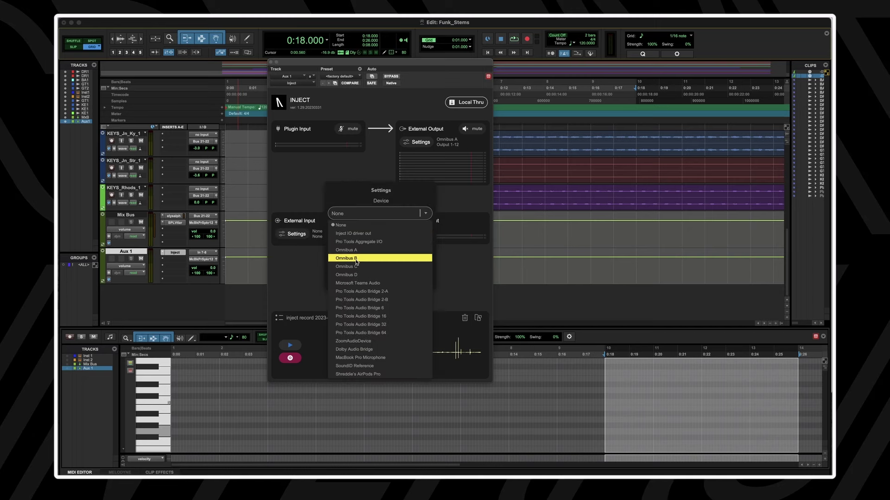
click(356, 234)
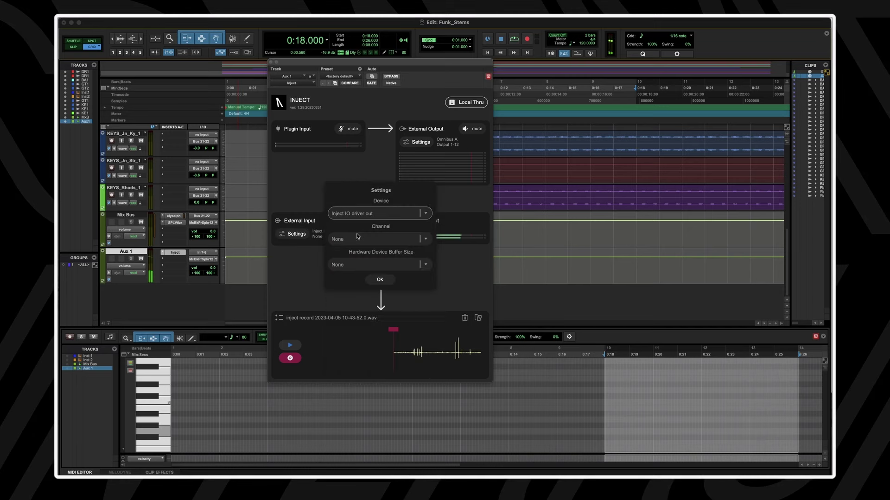
click(362, 244)
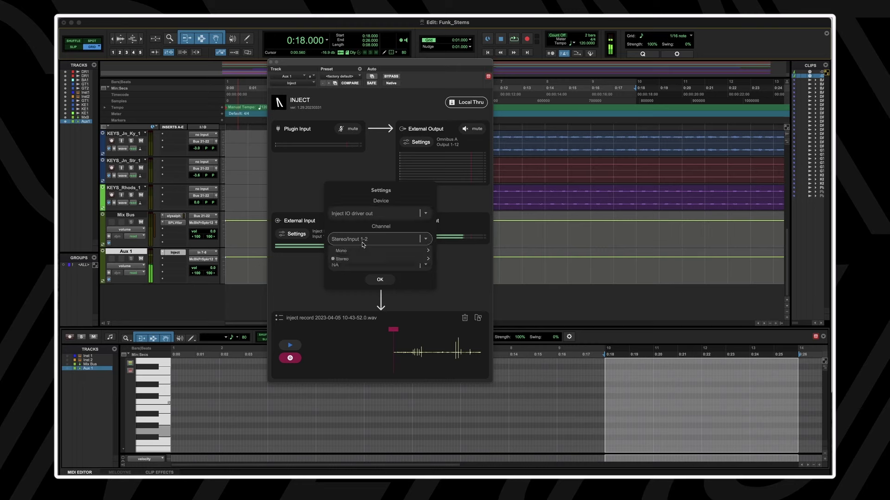
mouse_move(357, 262)
click(441, 259)
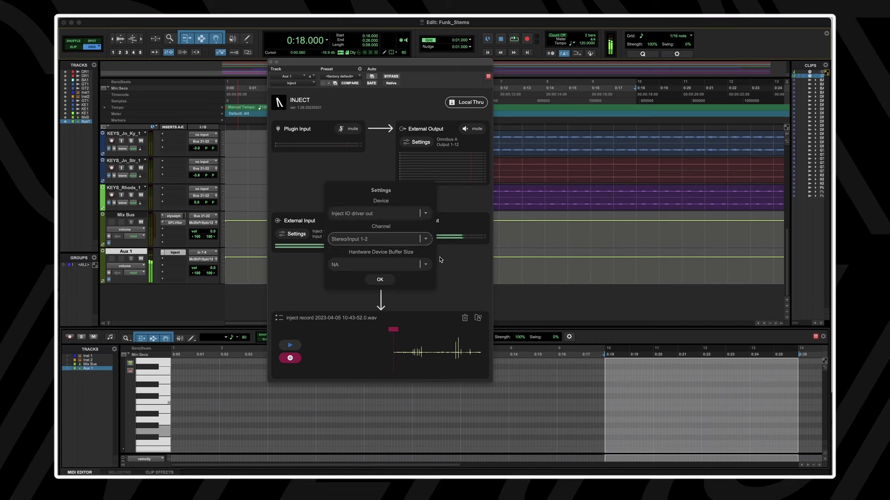
click(379, 279)
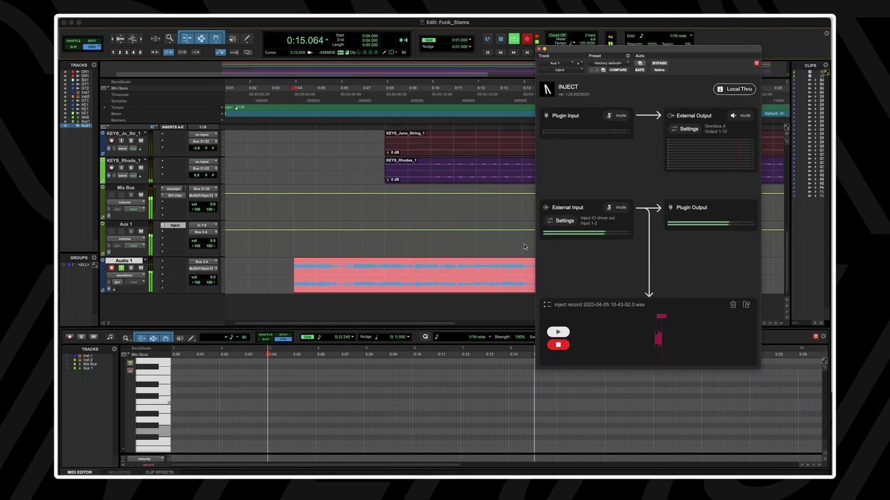
Stop recording on the Audio 1 track and bring the audio captured in Inject into the timeline
click(269, 270)
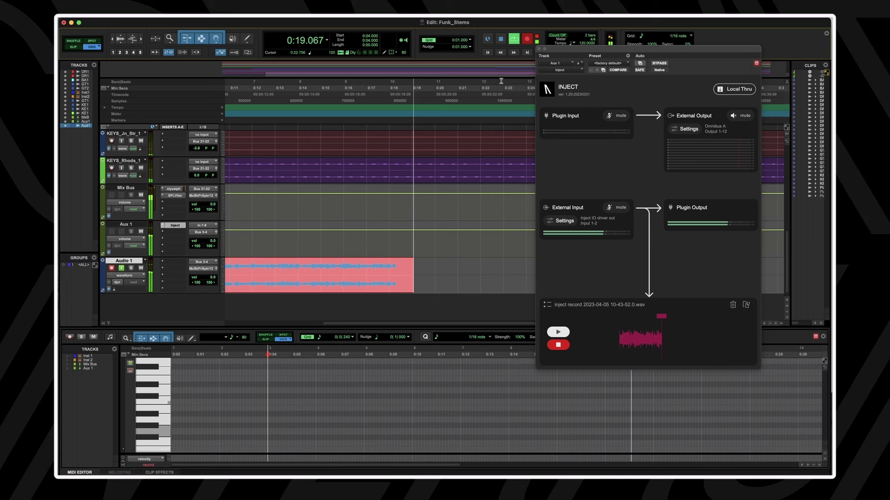
key(space)
scroll(471, 185, right, 3)
scroll(471, 185, down, 1)
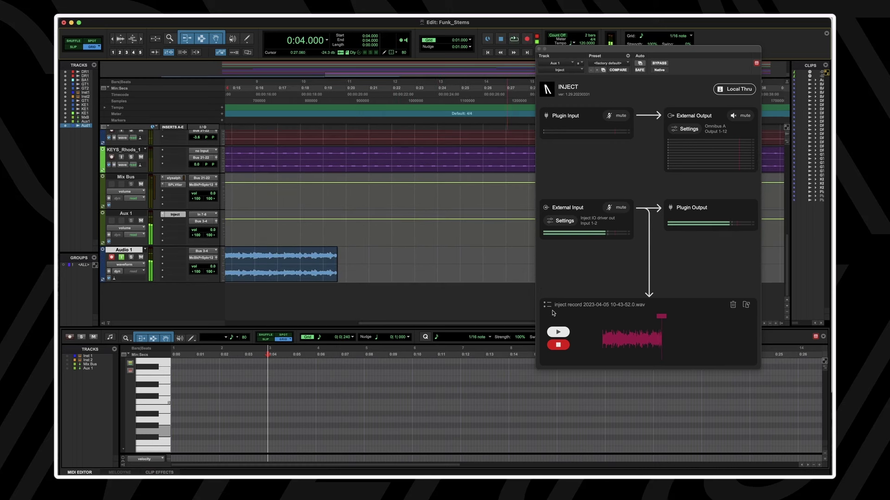
drag(546, 304, 468, 301)
scroll(448, 297, right, 5)
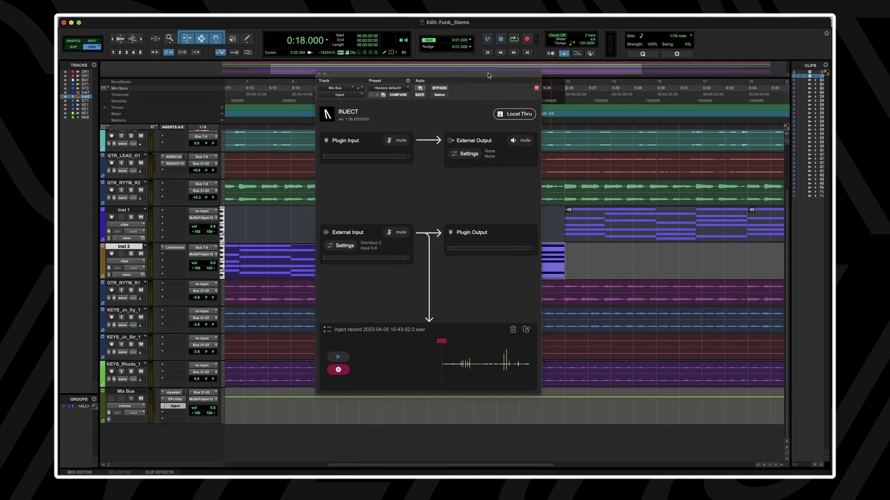
Reposition the Mix Bus Inject window slightly, then play the session from 0:18 and stop playback
drag(488, 75, 492, 75)
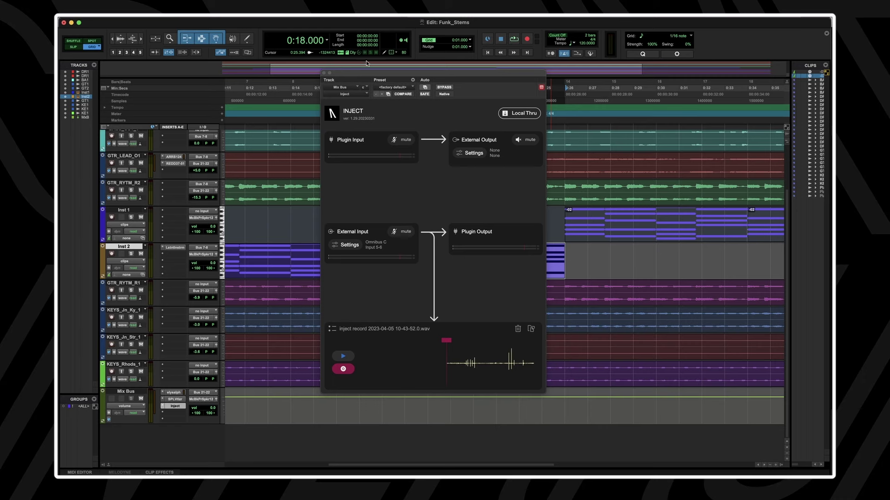
key(space)
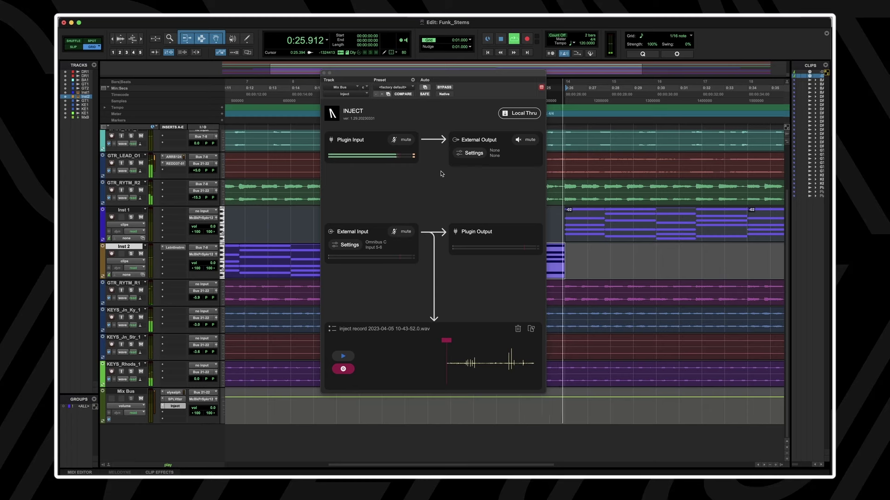
key(space)
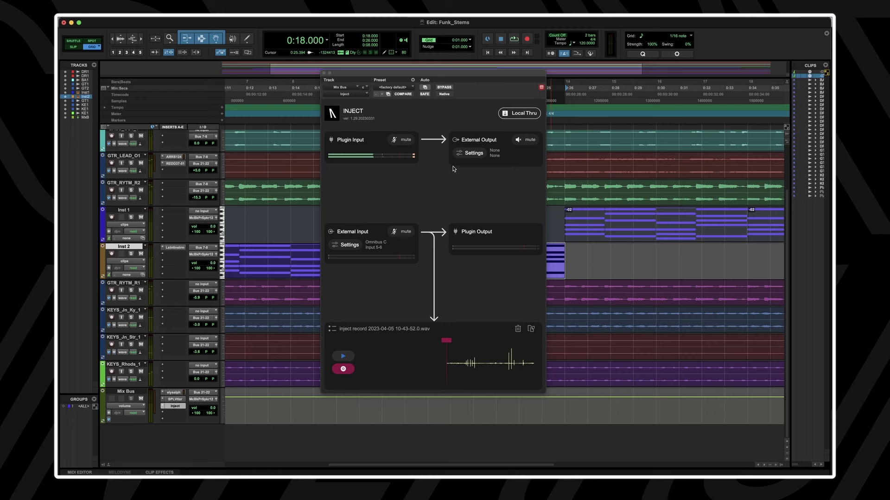
Examine the device, channel and hardware buffer size options in the Mix Bus Inject's external output settings
click(474, 154)
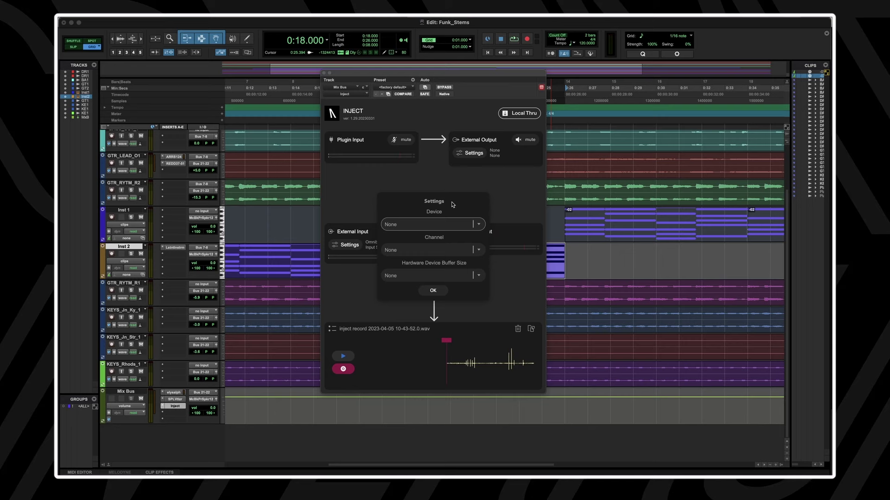
click(452, 224)
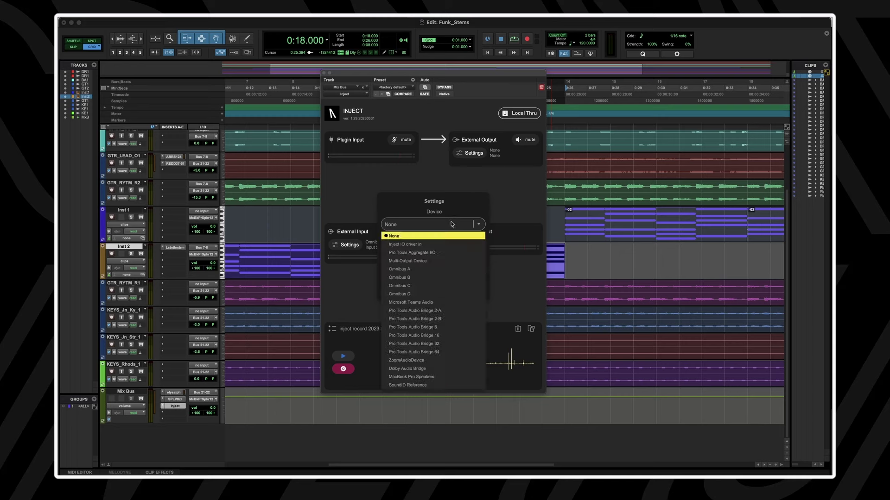
click(451, 225)
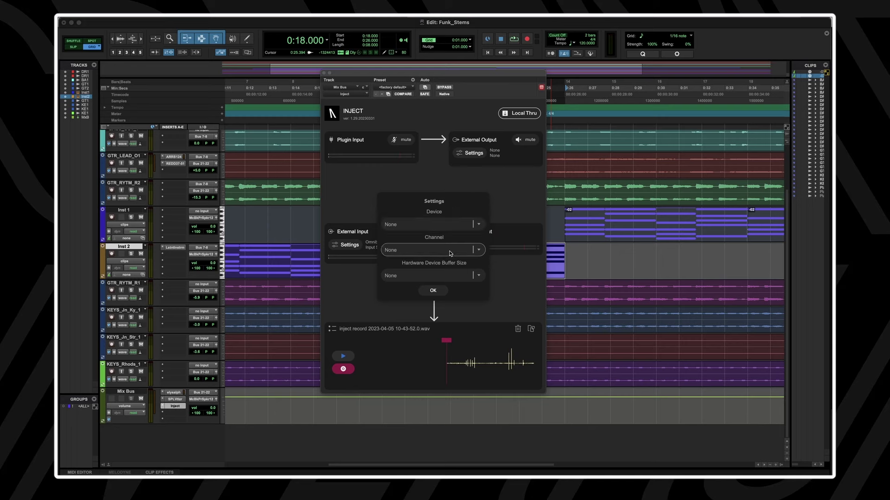
click(449, 276)
click(449, 276)
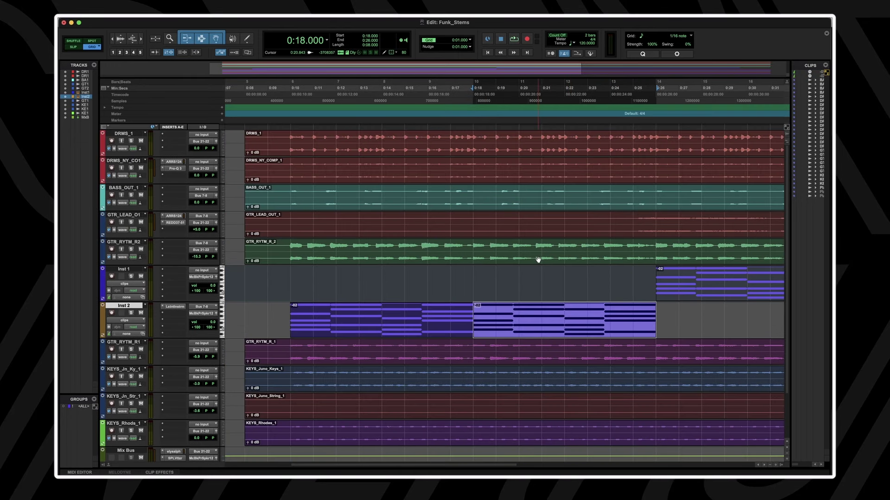
Insert the Inject plug-in in the first empty insert slot of the Mix Bus, finding it by searching "inject"
scroll(538, 260, right, 10)
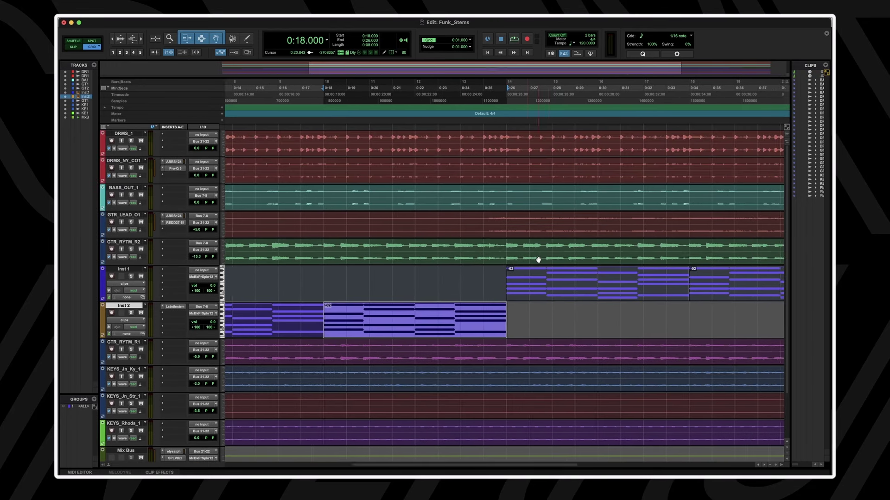
scroll(538, 260, right, 2)
scroll(540, 269, down, 4)
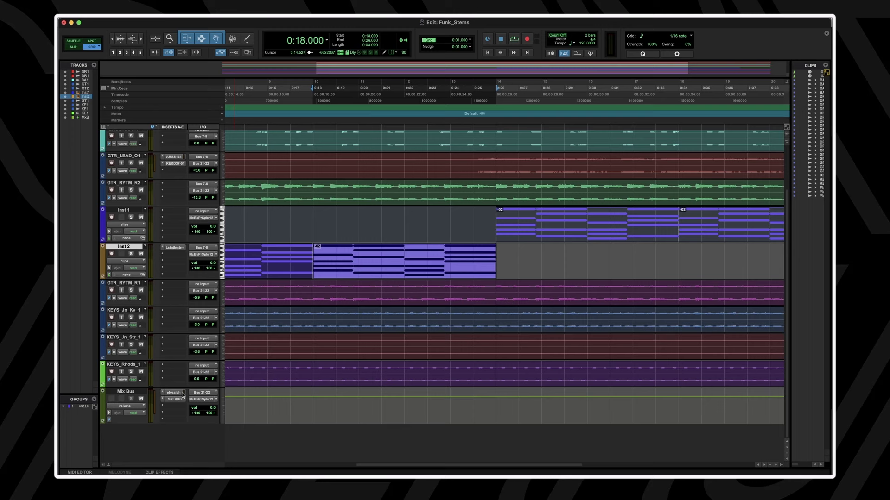
click(173, 410)
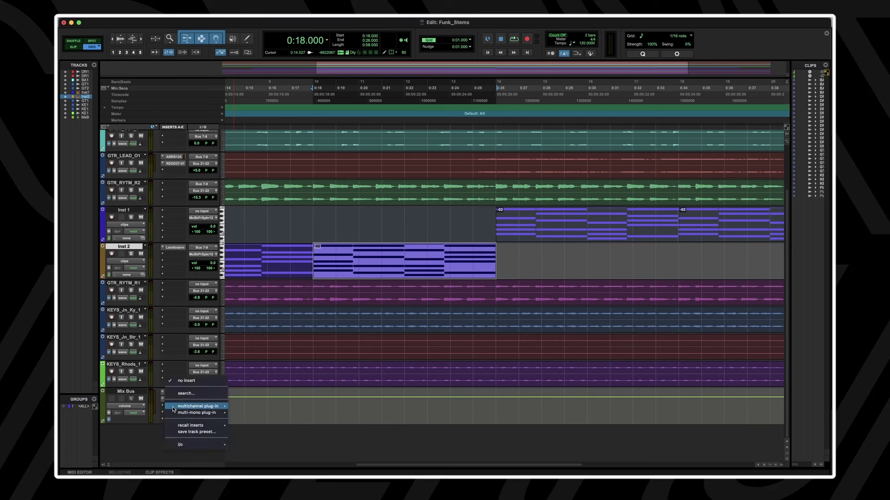
click(187, 398)
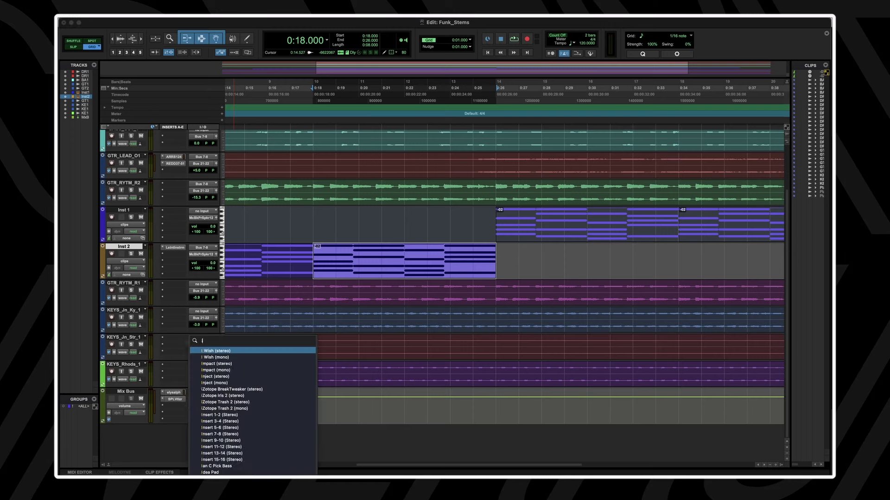
text(inject)
key(Return)
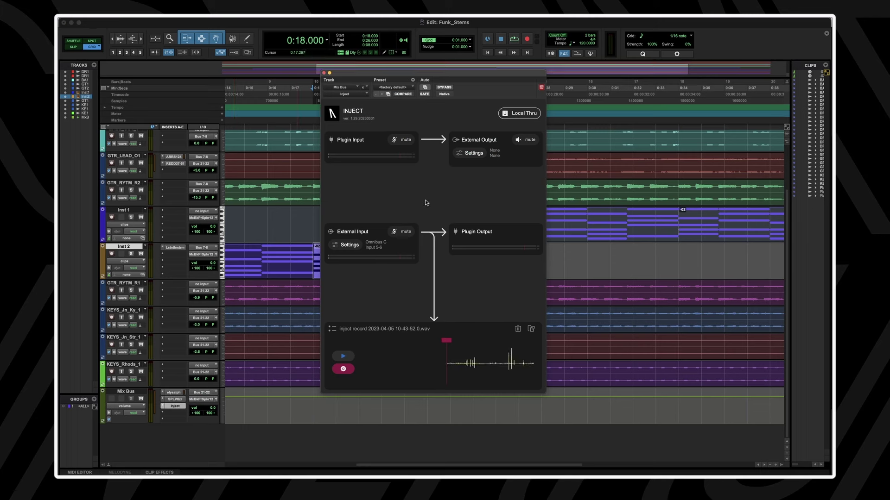
Start playback and set Inject's external output to MacBook Pro Speakers with stereo Output 1-2, confirming the settings
key(space)
click(474, 153)
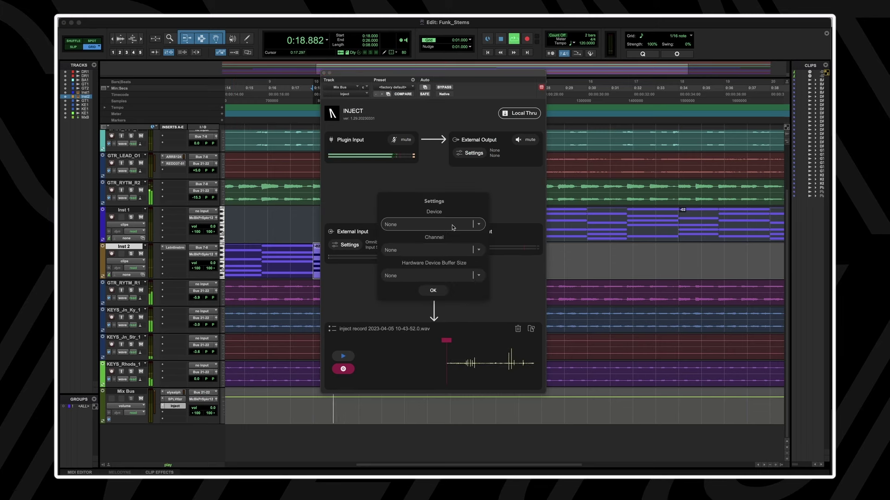
click(431, 224)
click(411, 377)
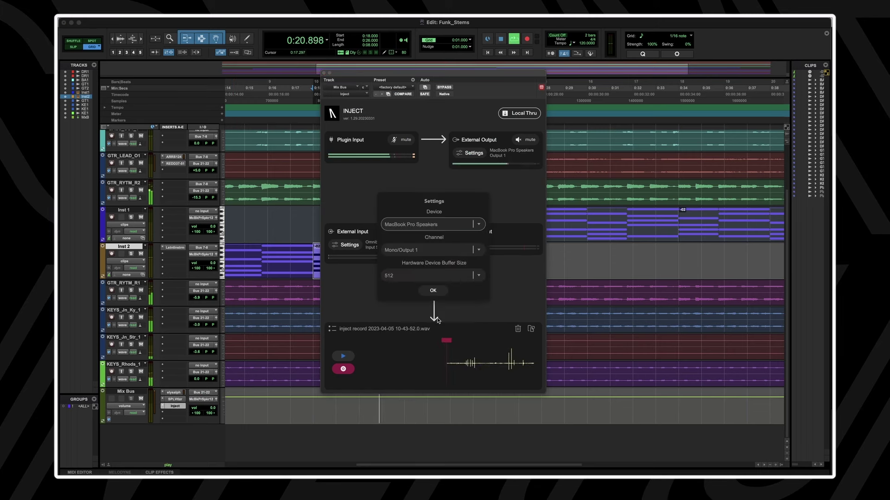
click(424, 250)
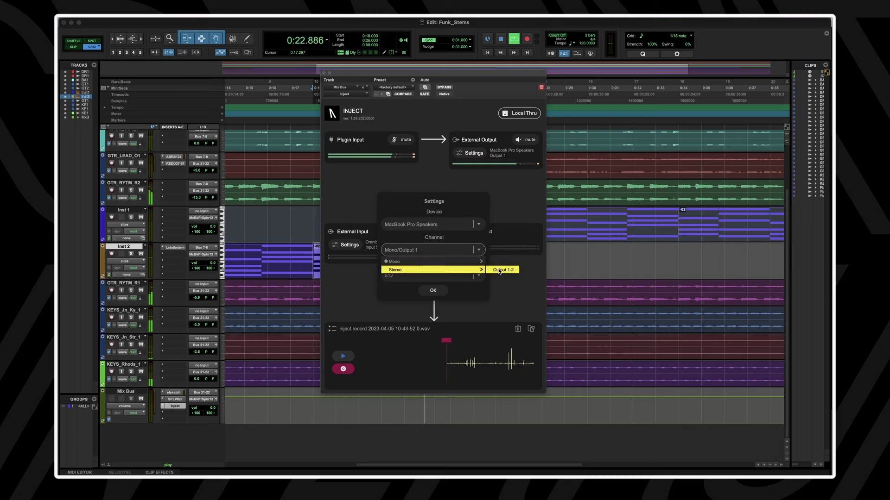
click(500, 271)
click(438, 291)
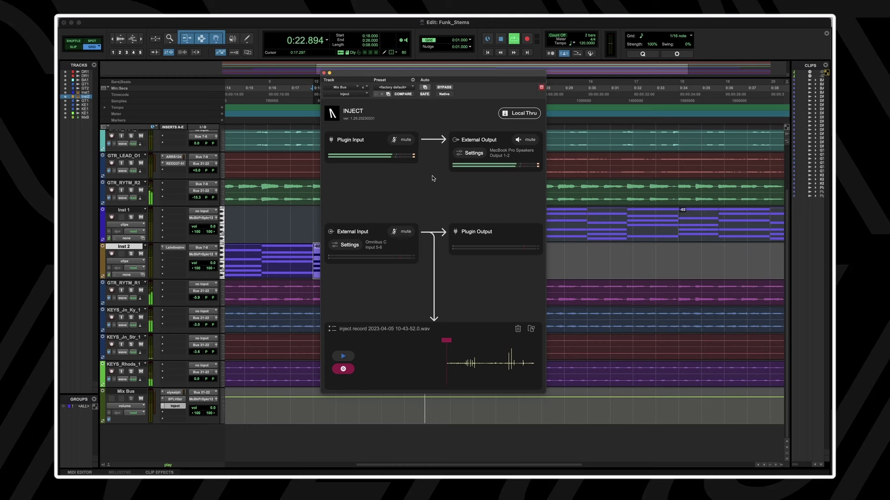
Reopen Inject's external output settings and show the available output devices
click(469, 154)
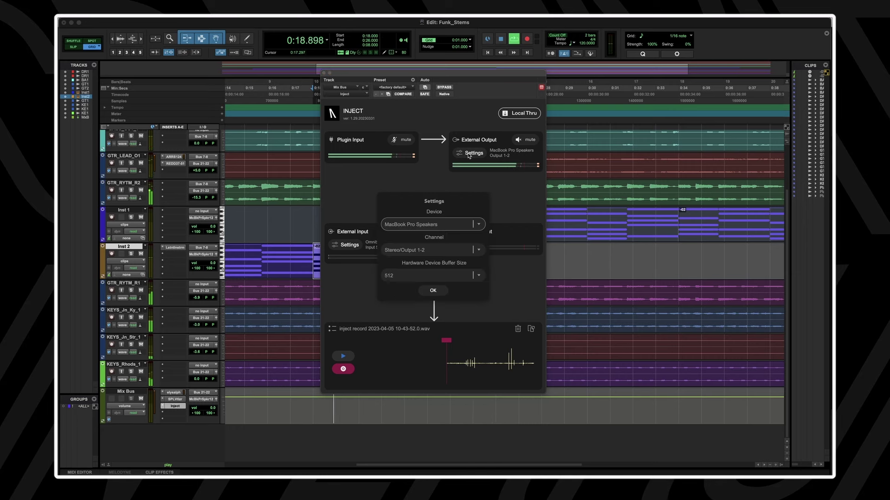
click(459, 228)
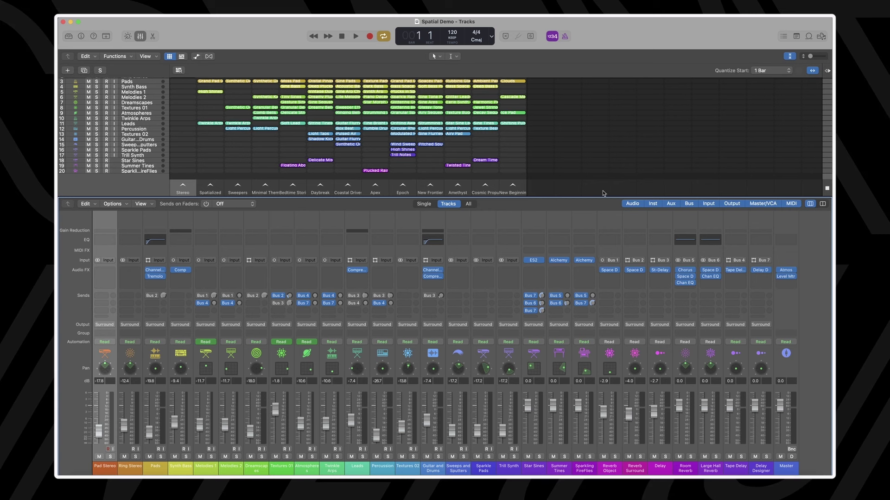
In Logic Pro, start the New Frontier scene and view the Master channel's Dolby Atmos plug-in, closing it after the check
scroll(518, 149, up, 2)
click(430, 186)
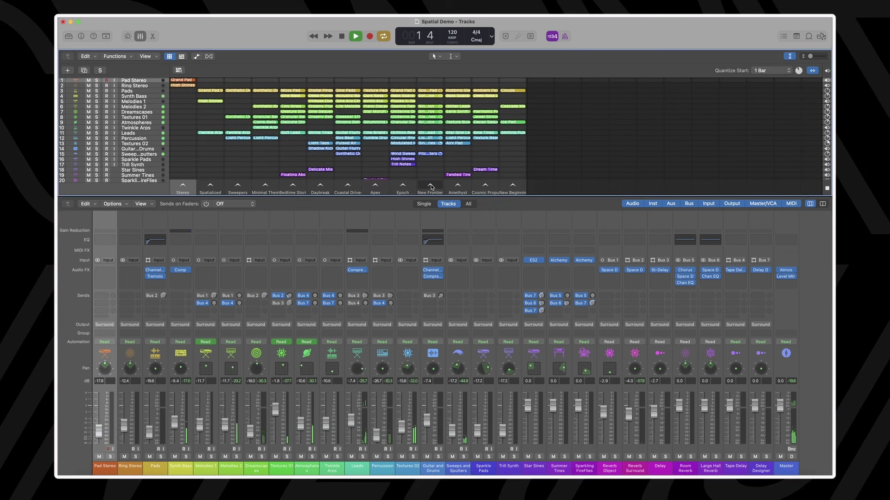
scroll(464, 168, down, 2)
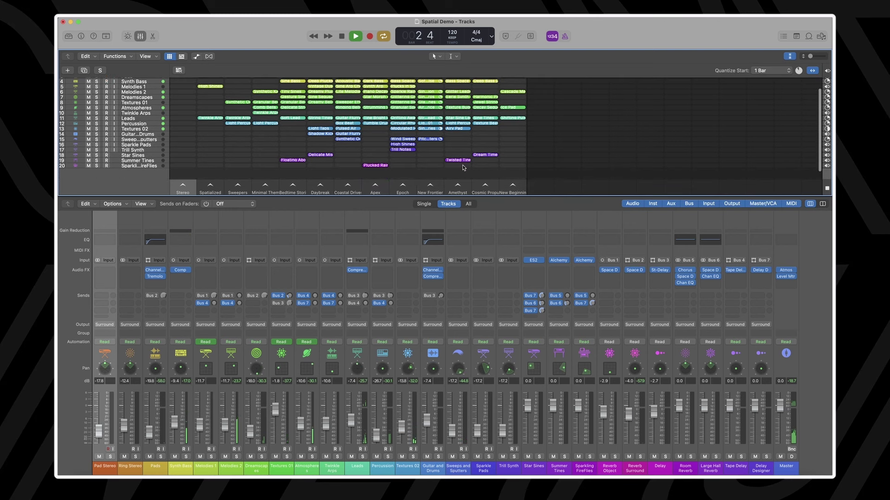
click(787, 274)
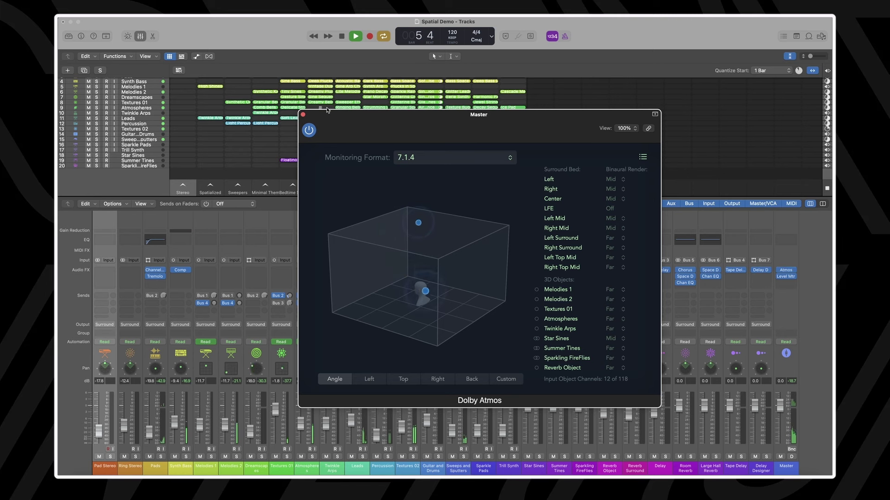
click(304, 114)
Insert the Audiomovers Inject Audio Unit in the Master channel's empty slot below the Level Meter, using the 7.1.4 version
click(780, 283)
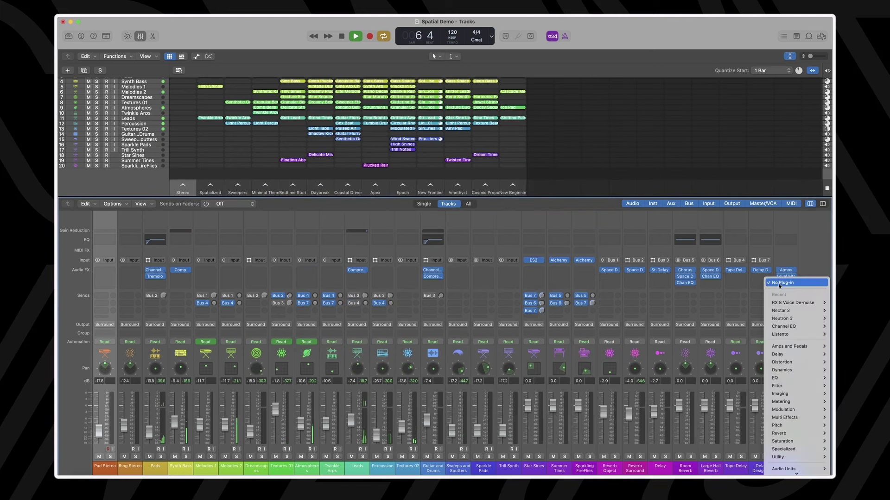
mouse_move(782, 310)
mouse_move(788, 464)
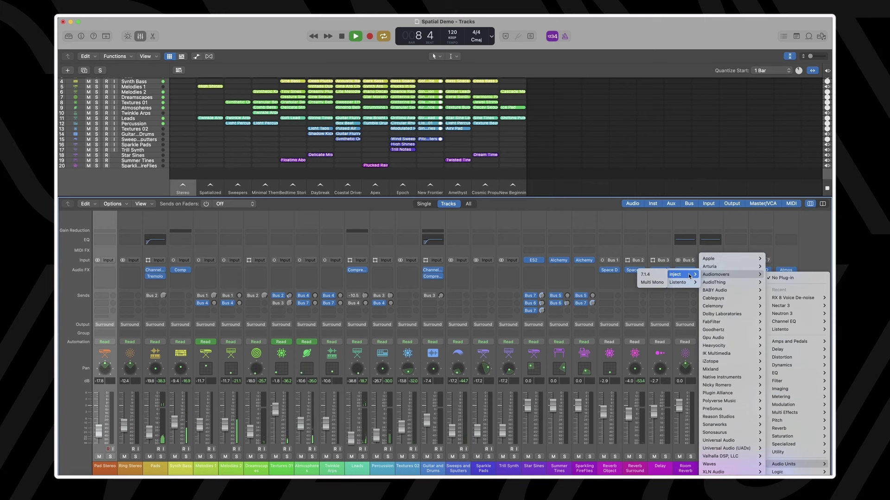
click(689, 277)
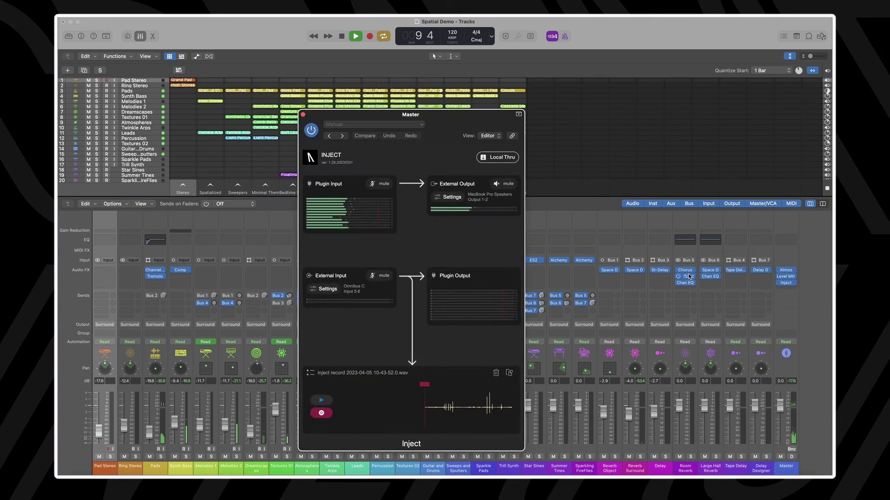
Set Inject's external output device to Omnibus A with the 7.1.4 Output 1-12 channel layout and confirm the settings
click(457, 198)
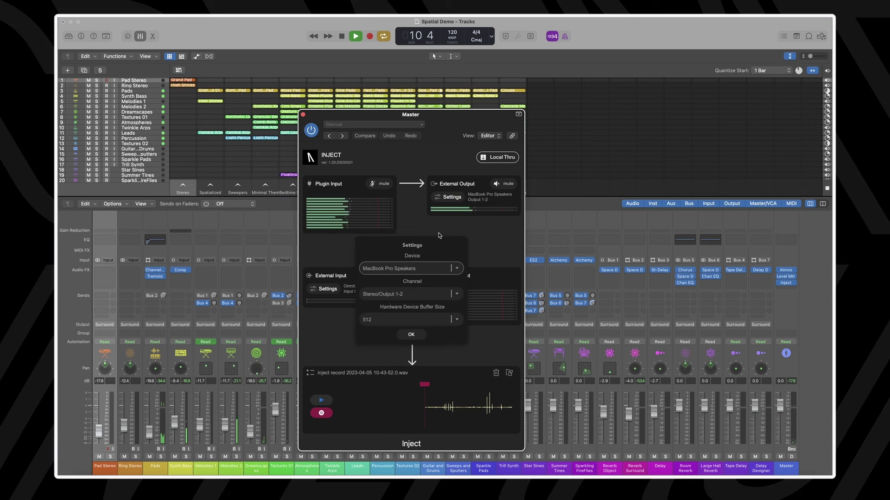
click(417, 268)
click(419, 277)
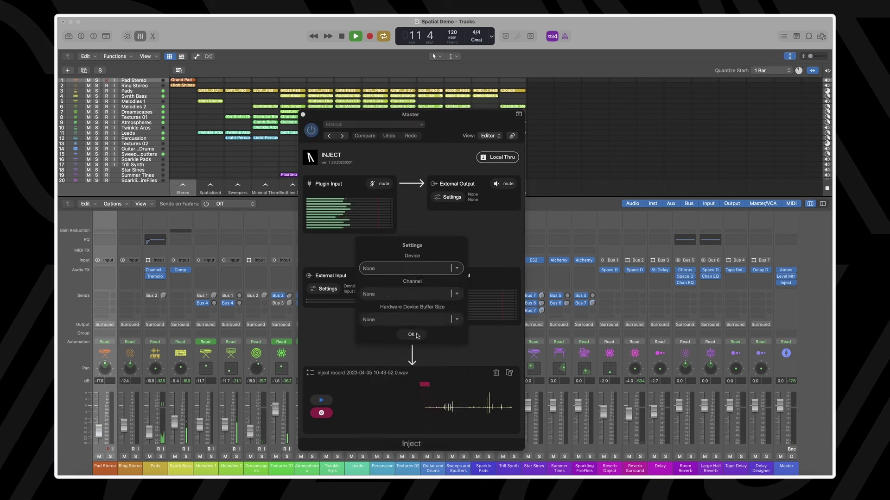
click(431, 271)
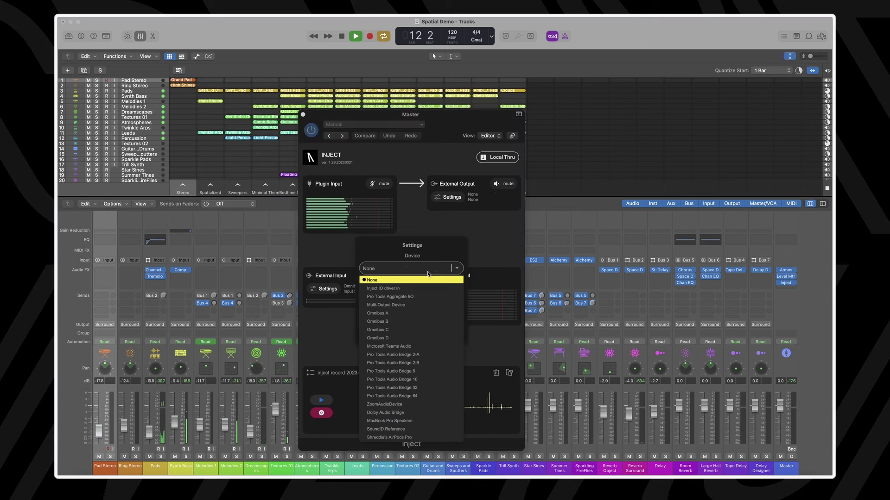
click(401, 314)
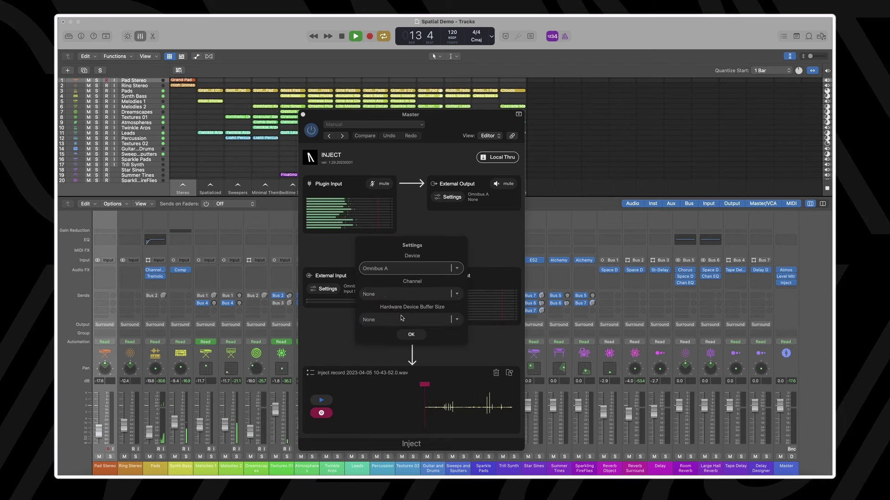
click(401, 296)
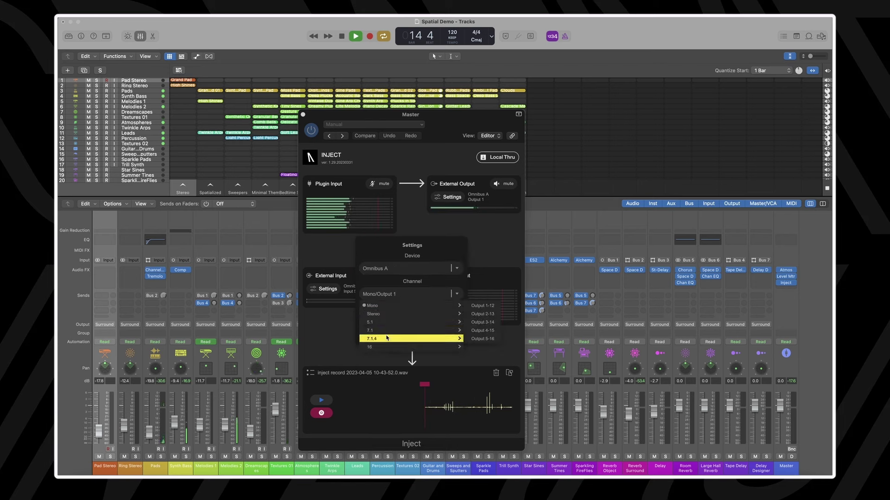
mouse_move(456, 339)
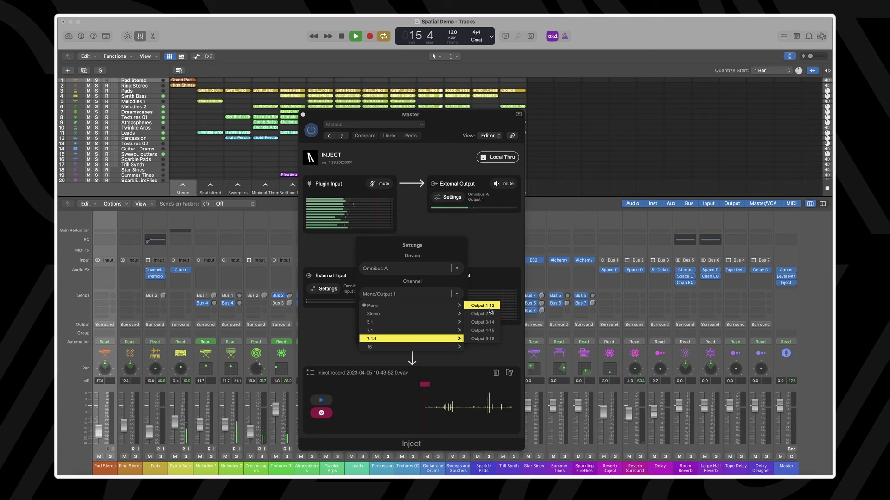
click(489, 308)
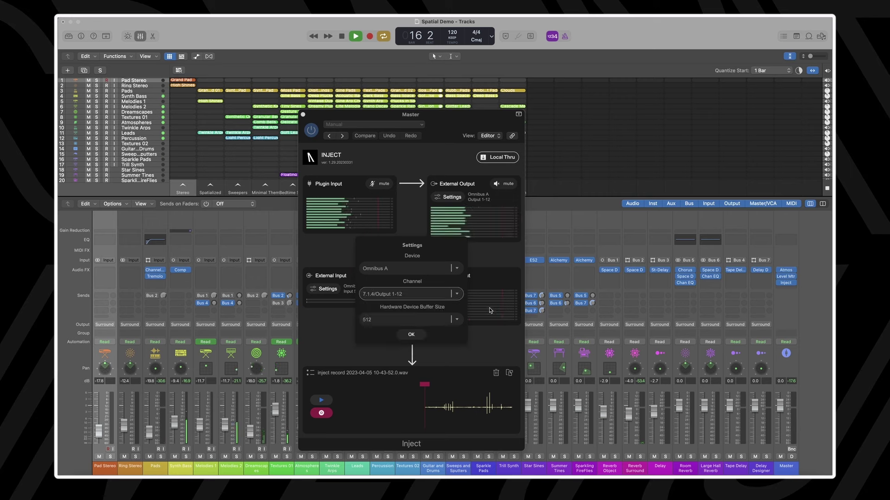
click(411, 334)
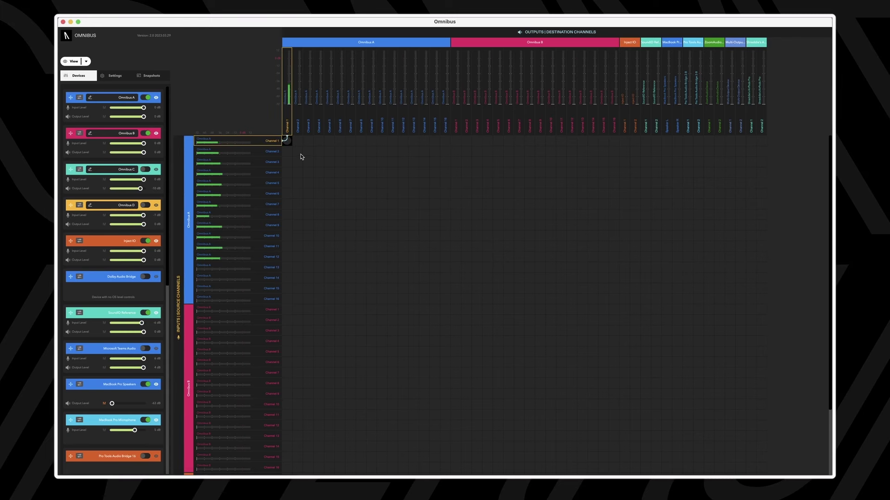
In Omnibus, patch Omnibus A source channels 2 through 12 one-to-one to the matching Omnibus A destination channels
drag(302, 157, 404, 264)
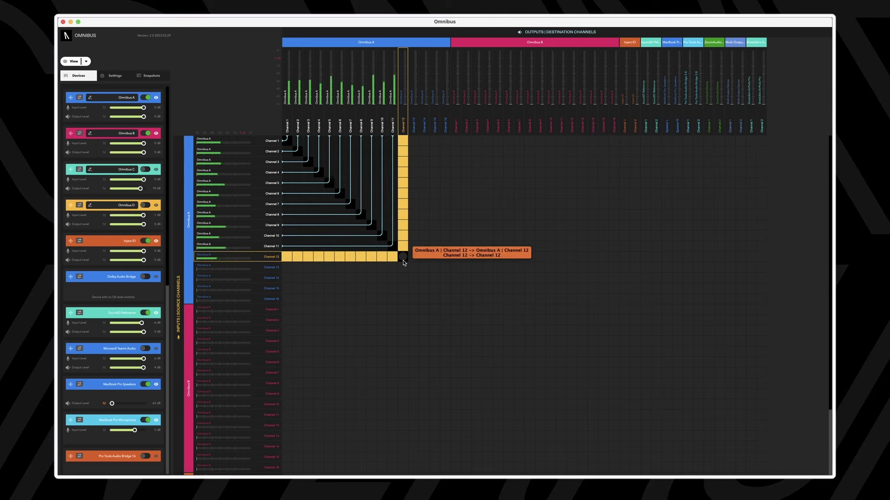
click(402, 258)
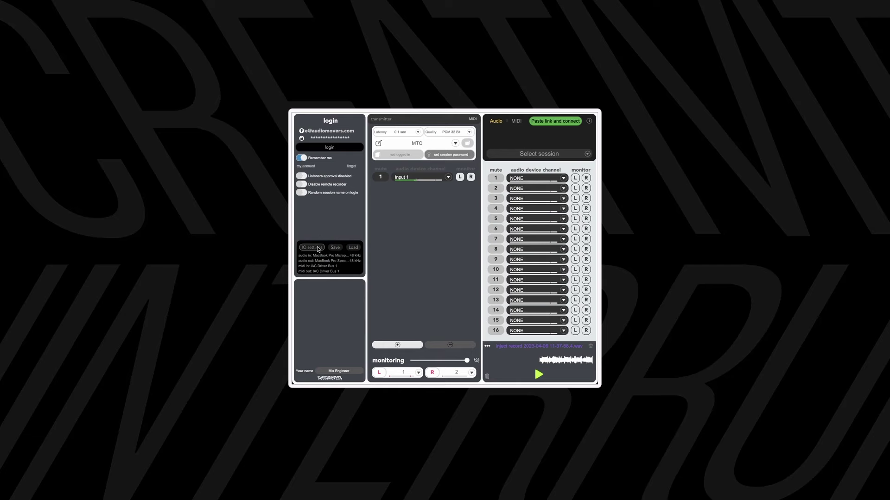
Switch to the Audiomovers transmitter app and set its audio input device to Omnibus A in the IO settings, confirming the change
click(318, 250)
click(435, 192)
click(431, 236)
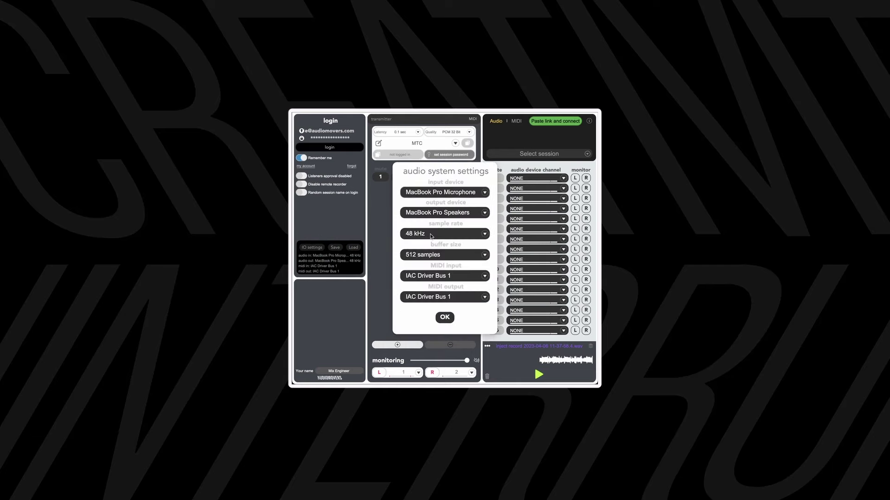
click(445, 317)
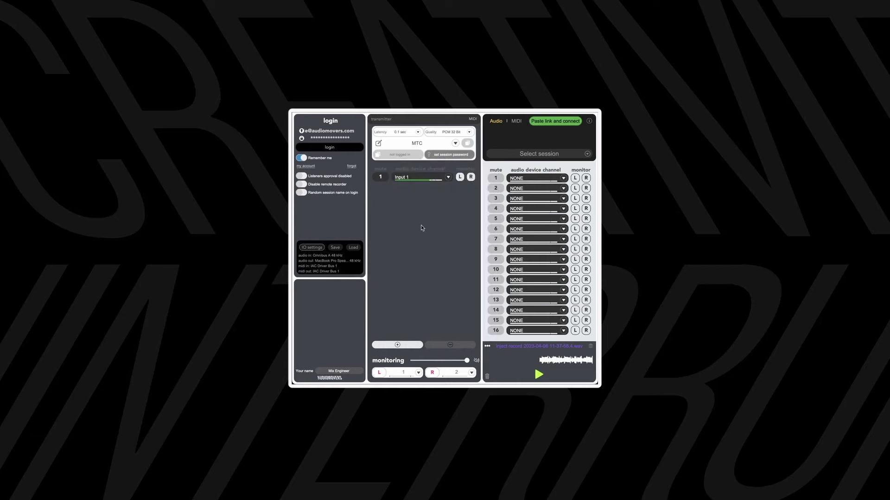
Expand the transmitter from a single channel to 12 input channels
click(398, 345)
click(398, 345)
click(398, 345)
click(398, 345)
click(398, 345)
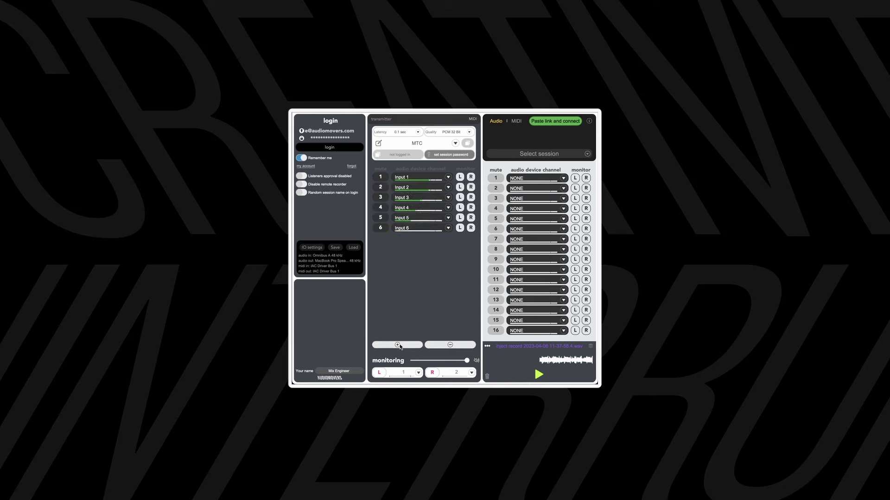
click(398, 345)
click(398, 346)
click(398, 346)
click(398, 345)
click(398, 346)
click(398, 345)
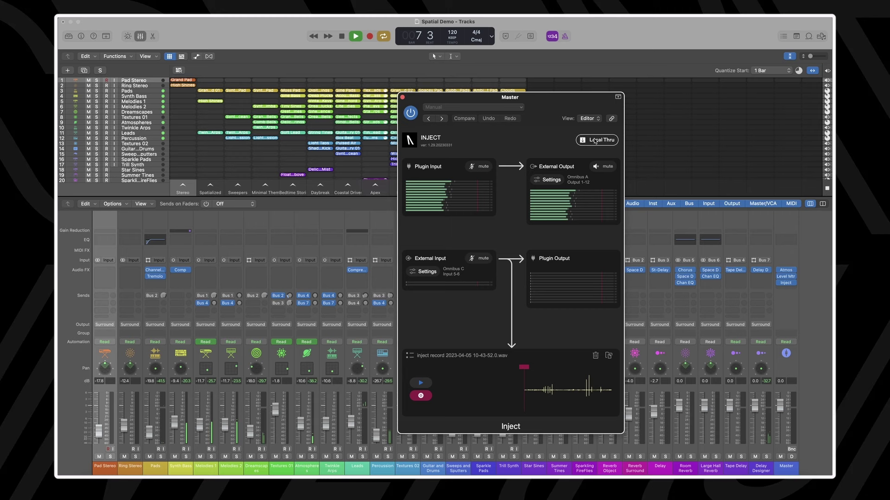
Back in Logic Pro, toggle Local Thru in the Master channel's Inject plug-in
click(594, 141)
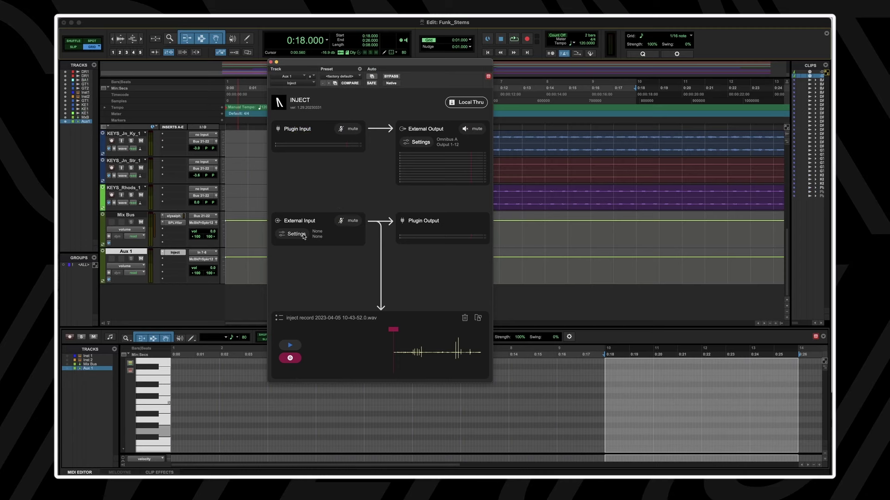
In Pro Tools, set the external input of Aux 1's Inject to Inject IO driver out with Stereo Input 1-2 and confirm
click(301, 236)
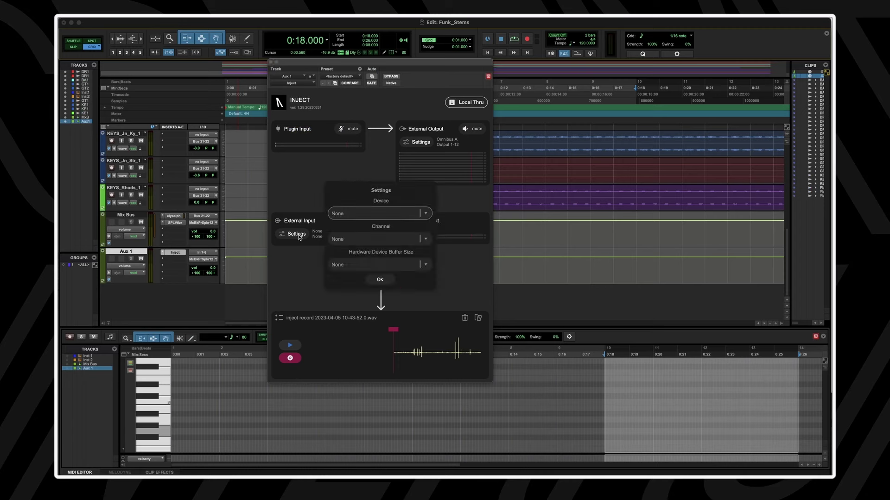
click(353, 216)
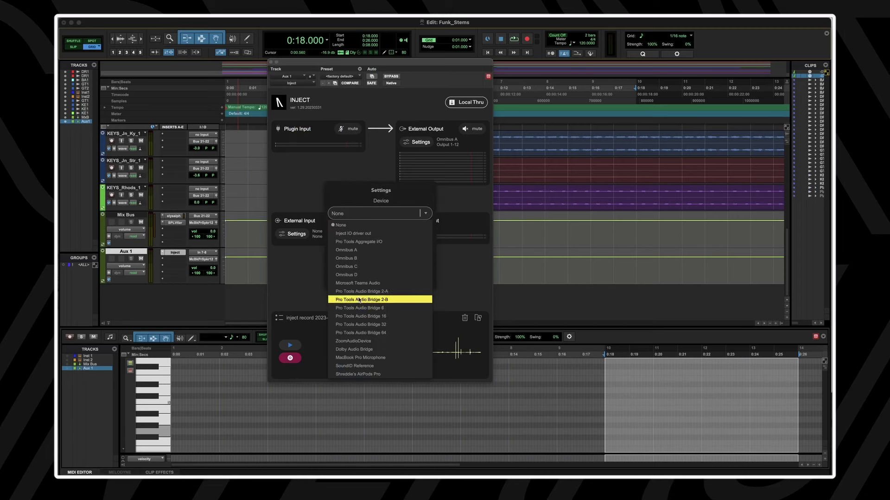
click(357, 234)
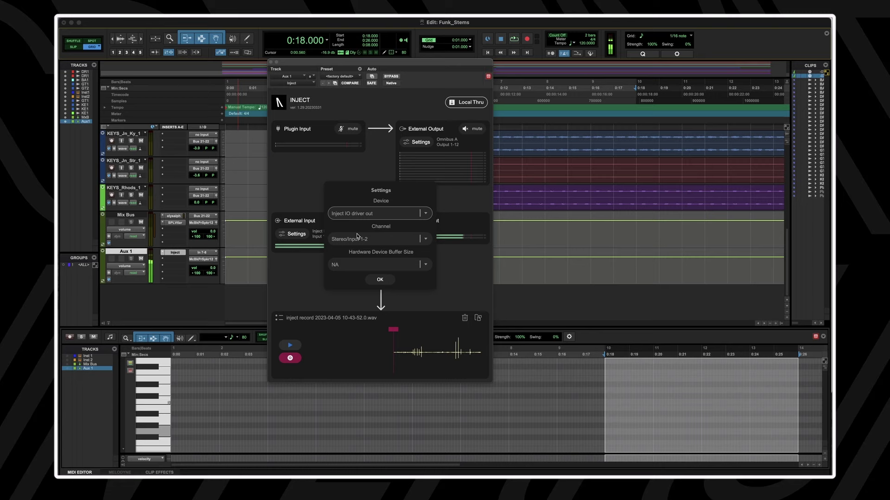
click(363, 242)
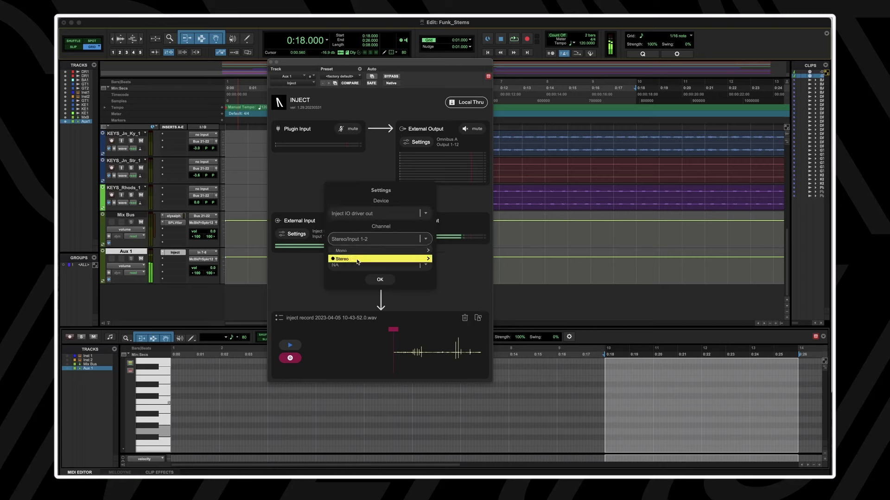
click(441, 259)
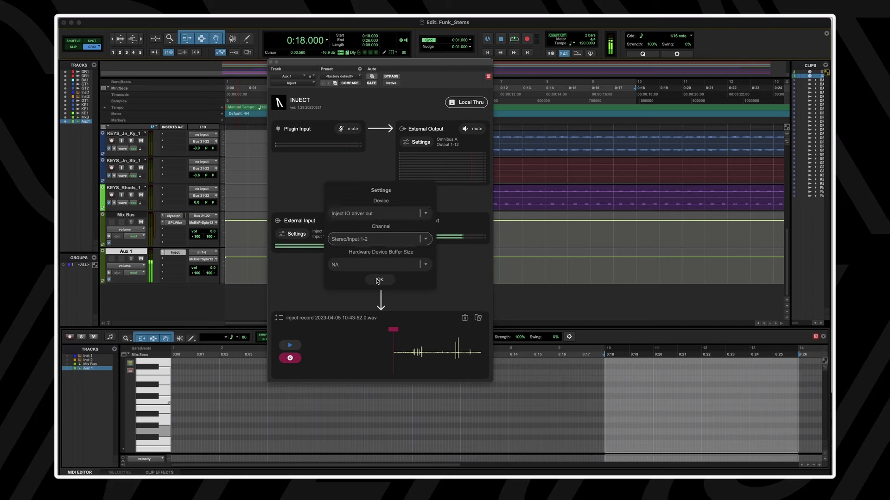
click(379, 281)
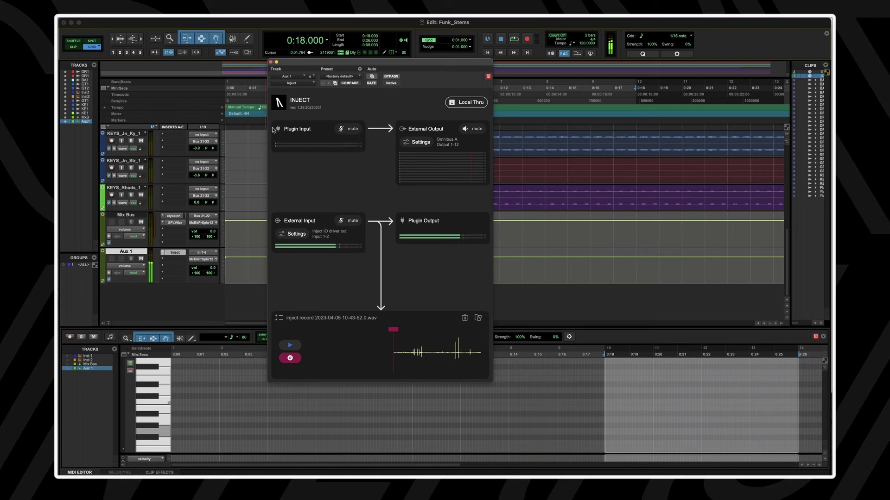
Move the Inject window clear of the tracks, open the New Tracks dialog for an audio track and choose its channel format
drag(297, 66, 565, 53)
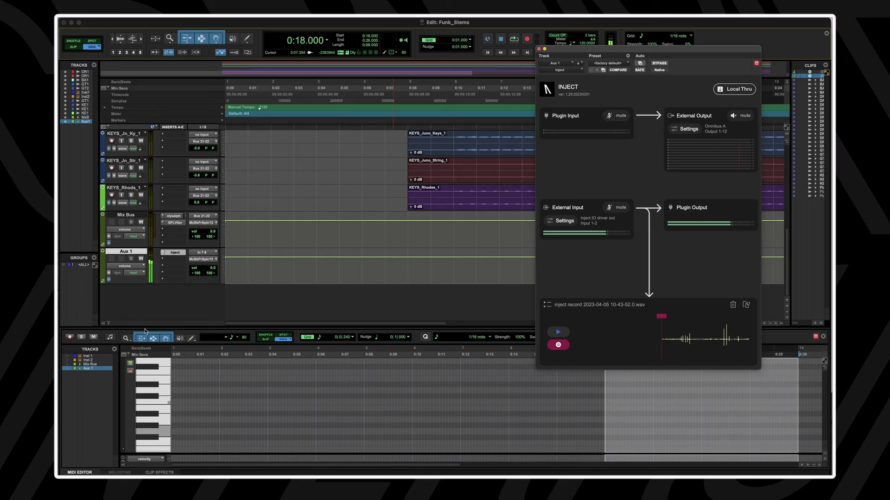
key(super+shift+n)
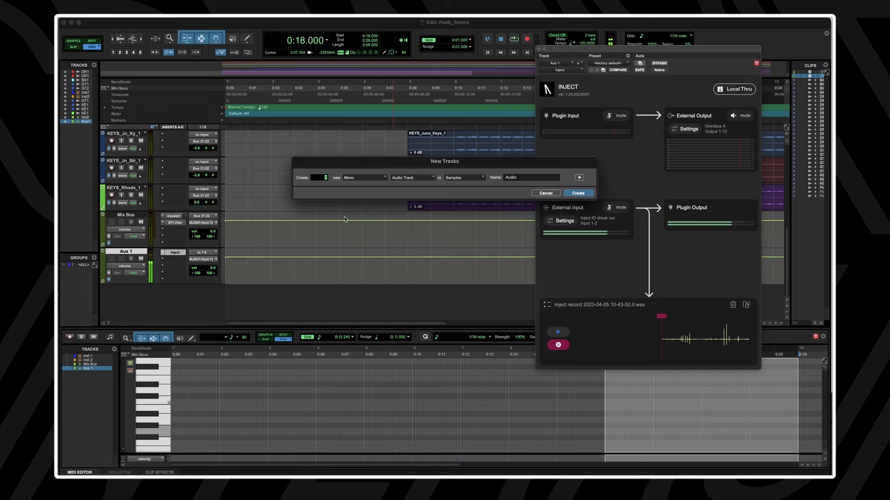
click(370, 177)
click(369, 185)
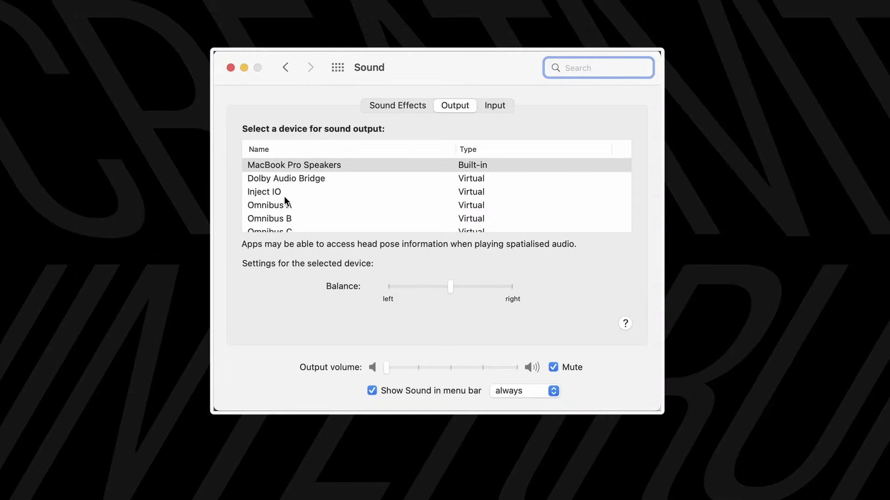
In the macOS Sound settings, select Inject IO as the sound output device
click(271, 192)
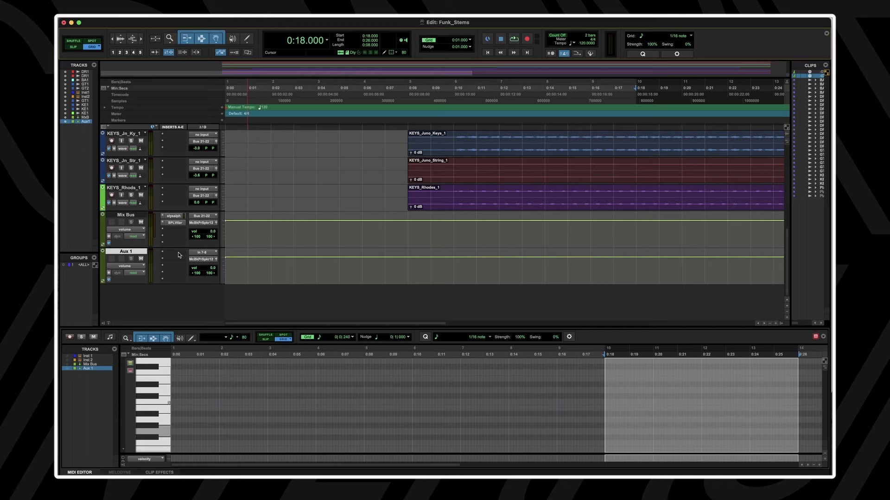
Switch to Pro Tools and search for the Inject plug-in to insert it in the first insert slot of Aux 1
click(178, 255)
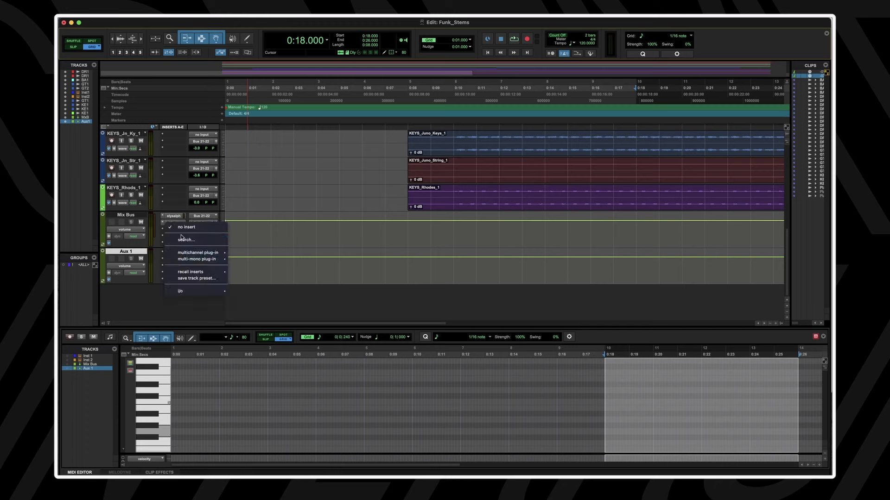
key(Escape)
click(203, 253)
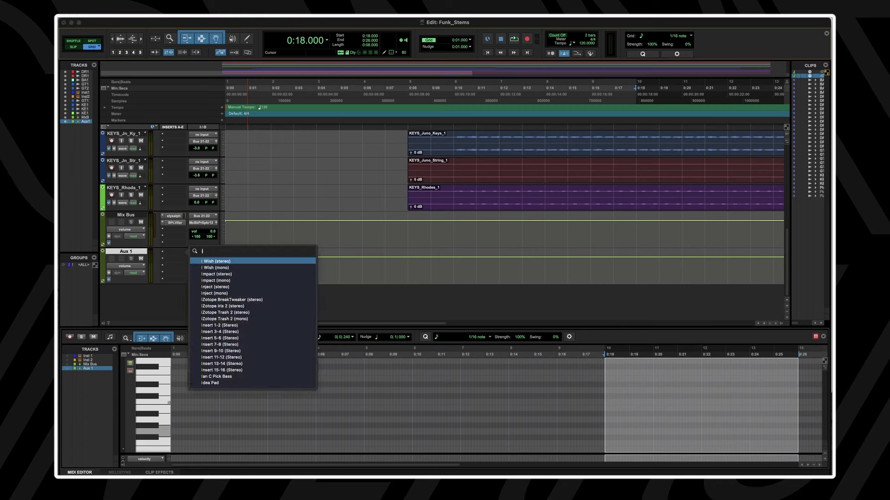
key(Escape)
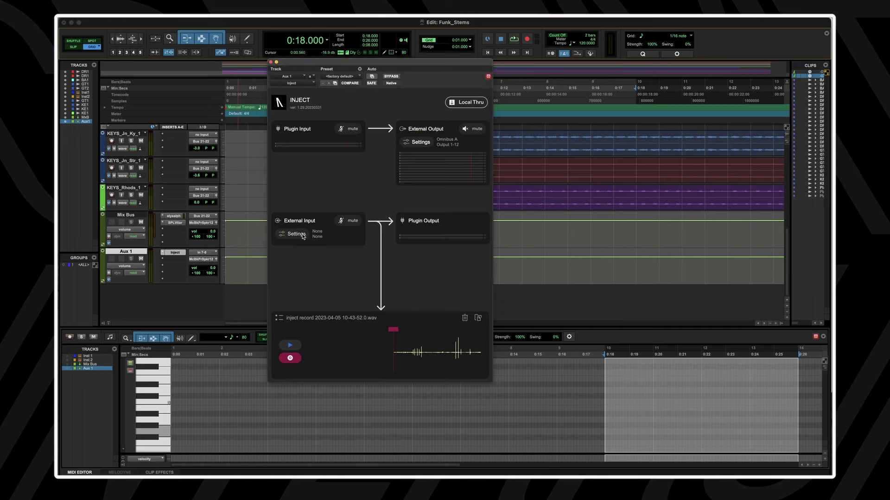
Configure Inject's external input on Aux 1 to receive Inject IO driver out on Stereo Input 1-2, confirming the settings
click(303, 236)
click(354, 213)
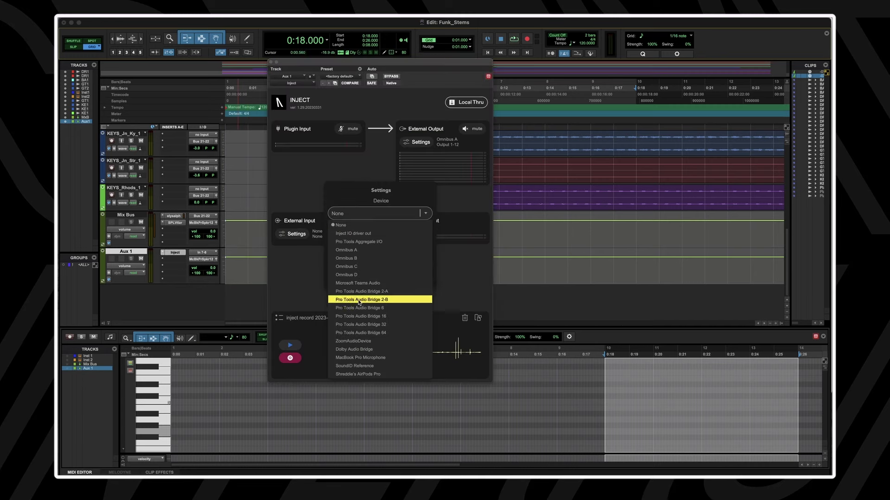
click(358, 234)
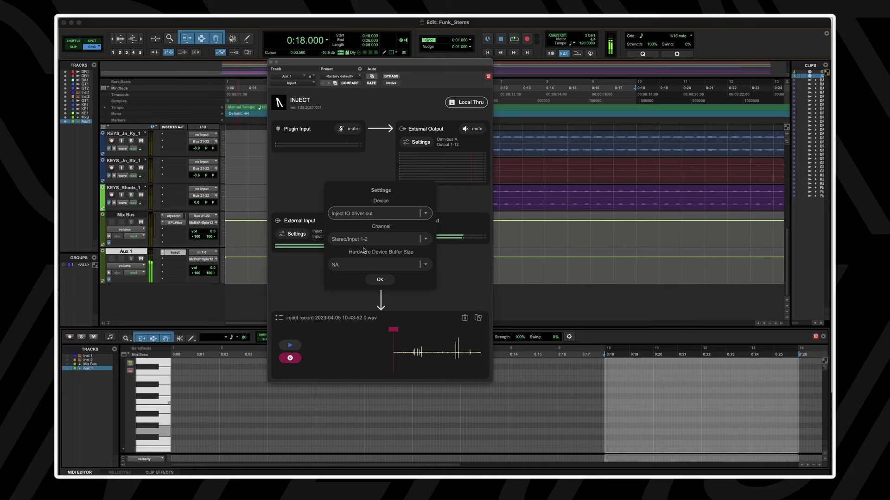
click(364, 240)
mouse_move(358, 261)
click(437, 258)
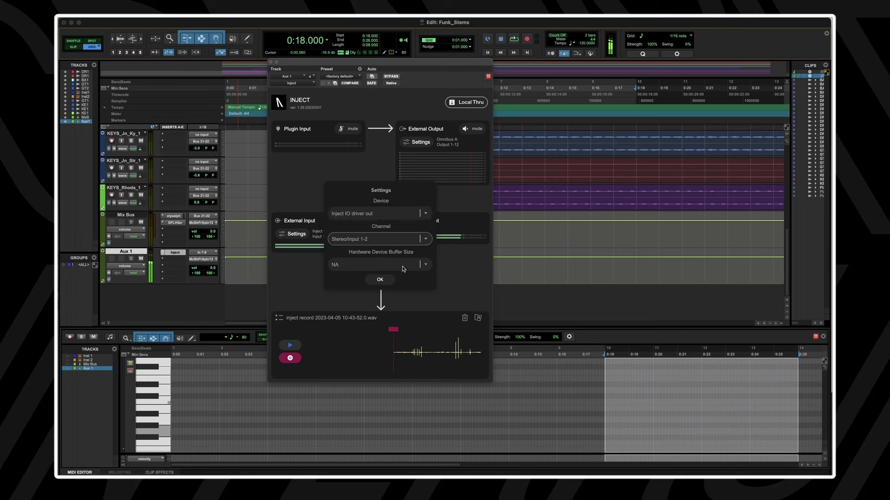
click(379, 279)
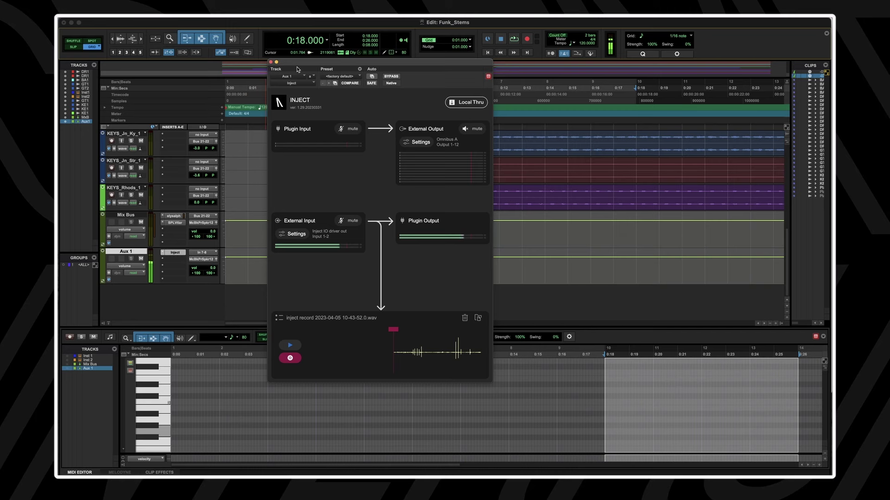
Move the Inject window clear of the track controls and create one new stereo audio track
drag(298, 70, 565, 56)
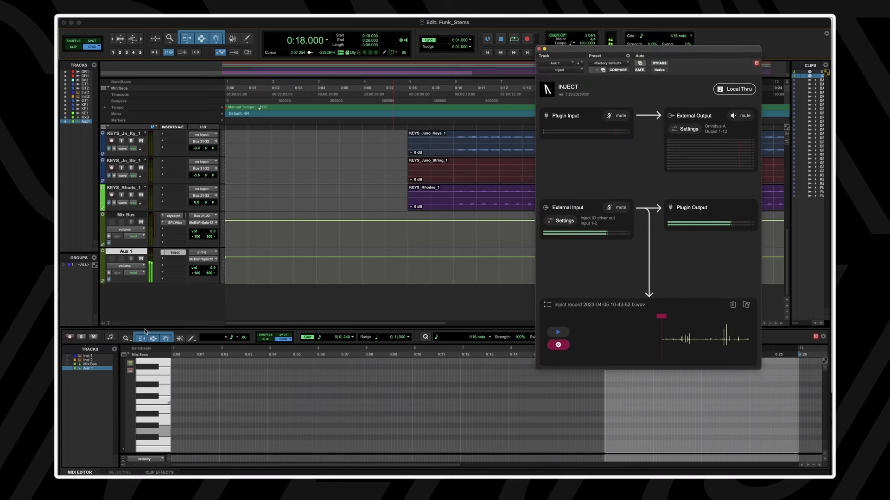
key(super+shift+n)
click(370, 176)
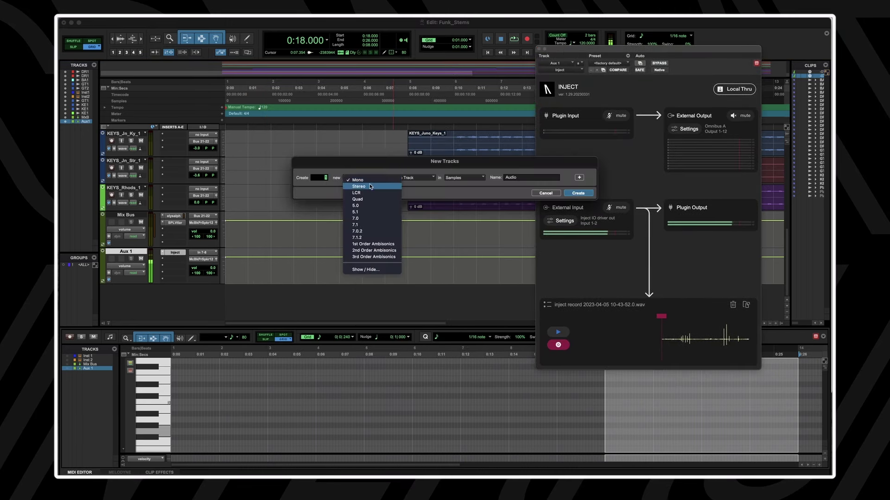
click(371, 185)
click(577, 193)
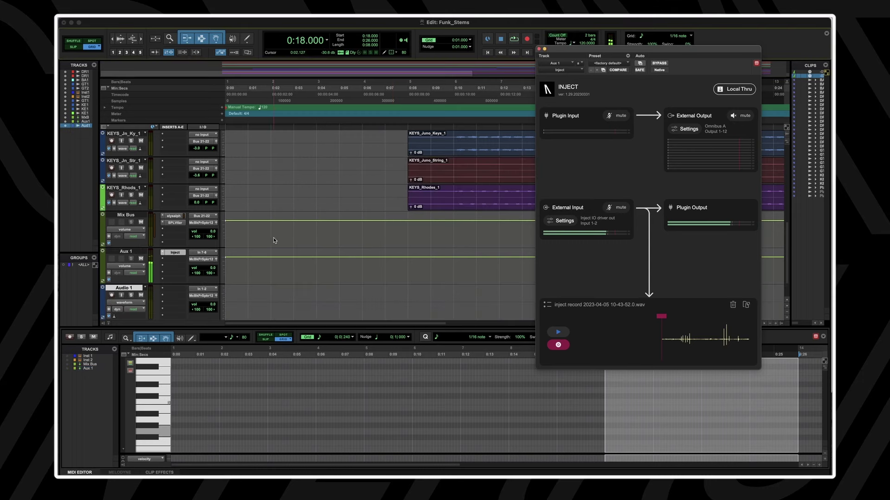
Route the Aux 1 output to Bus 3-4 and set the Audio 1 input to Bus 3-4
click(199, 259)
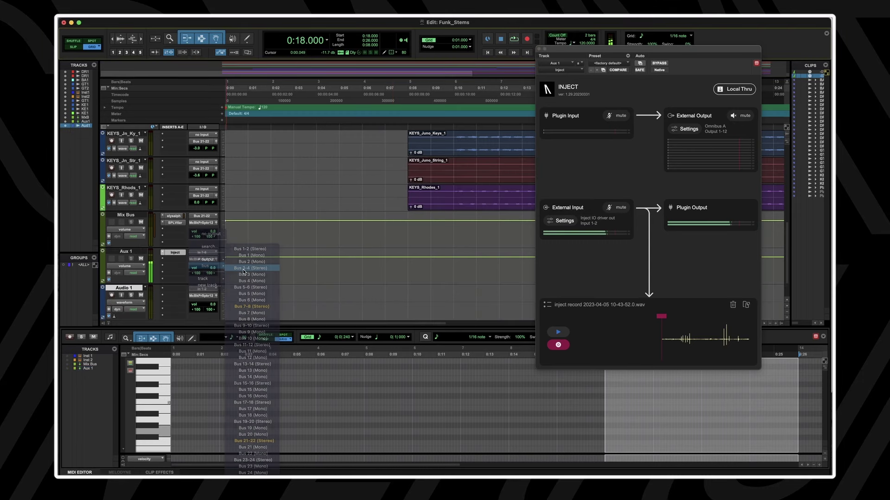
click(251, 272)
click(203, 288)
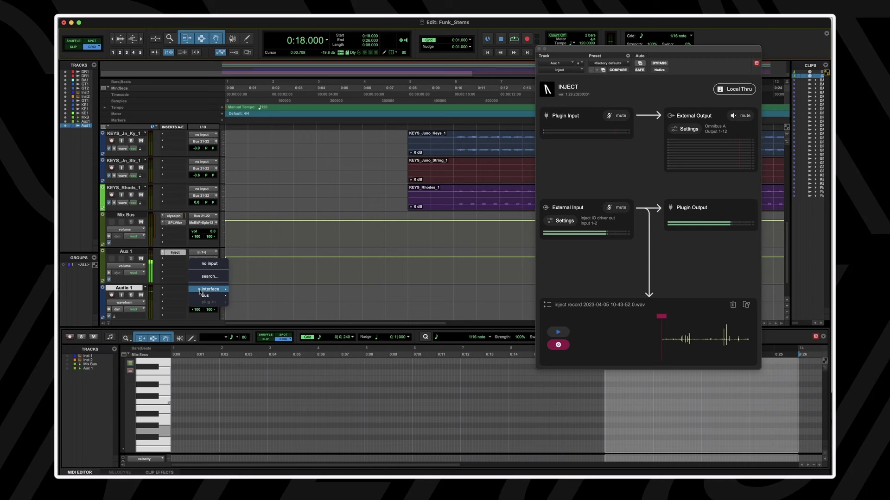
mouse_move(206, 296)
click(246, 305)
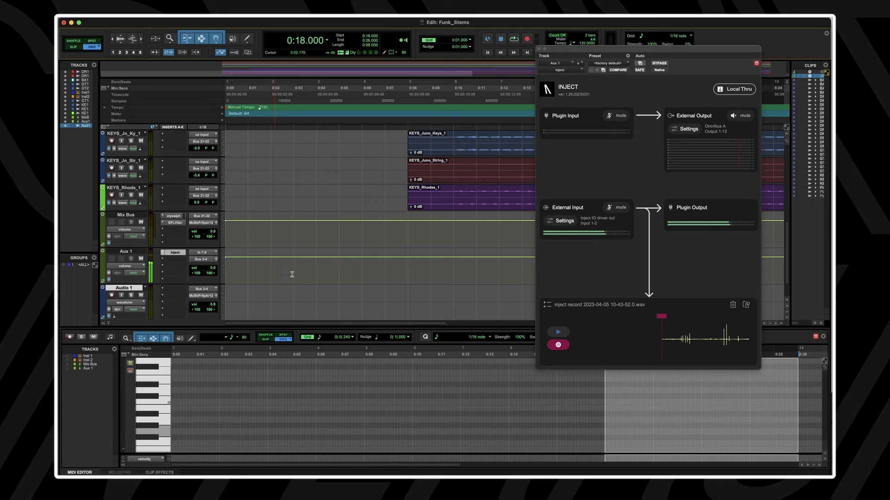
Turn on input monitoring and record-arm Audio 1, then start recording from the 0:04.000 position
scroll(292, 274, down, 1)
click(120, 269)
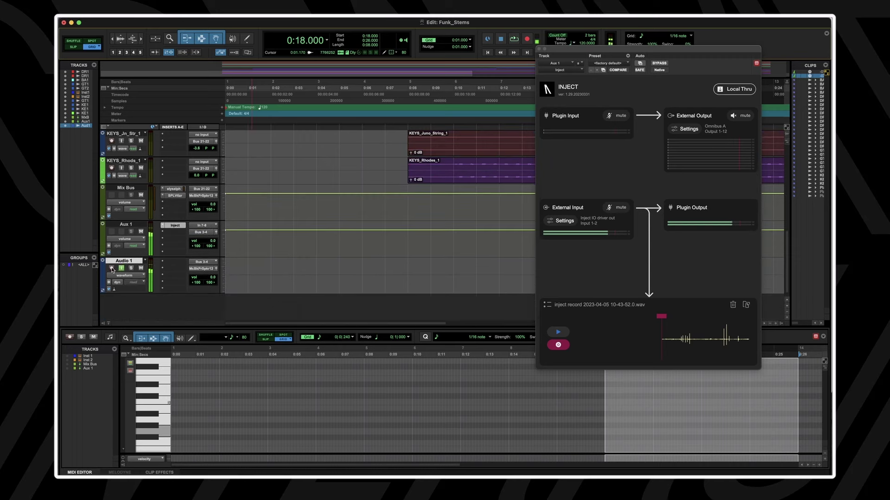
click(326, 137)
click(527, 39)
click(514, 39)
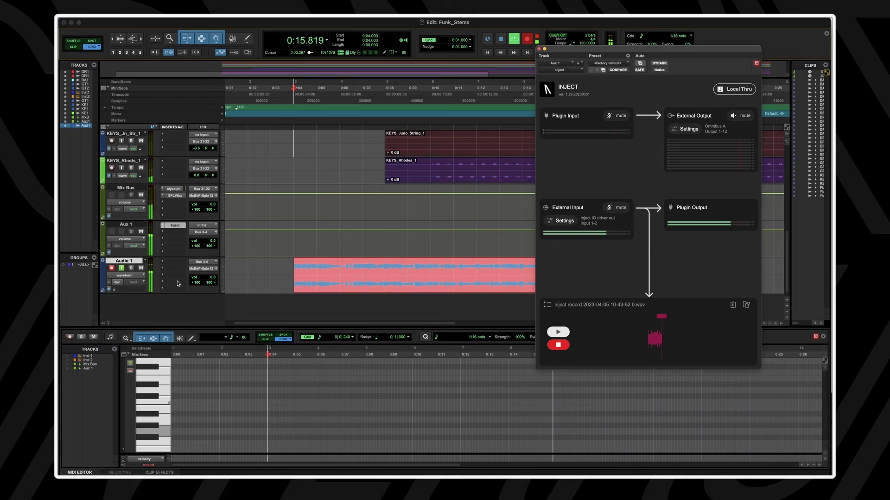
Stop the recording on Audio 1 and stop Inject's built-in recorder
click(269, 270)
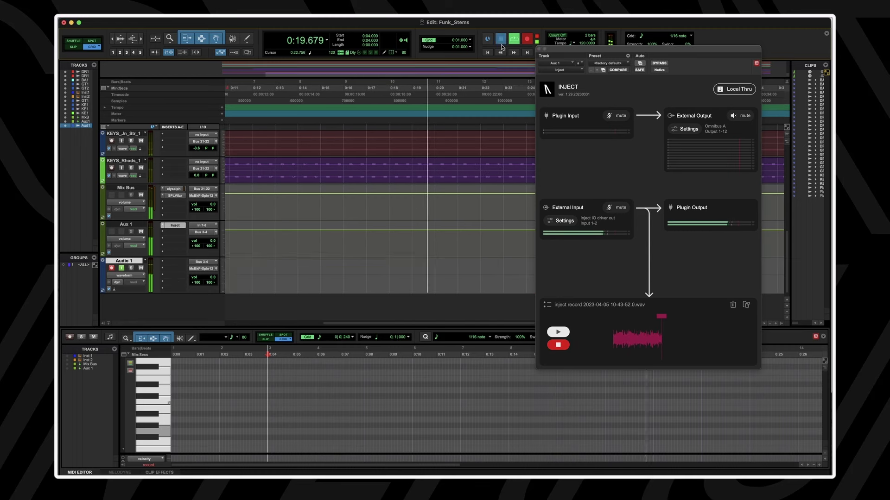
key(space)
click(558, 343)
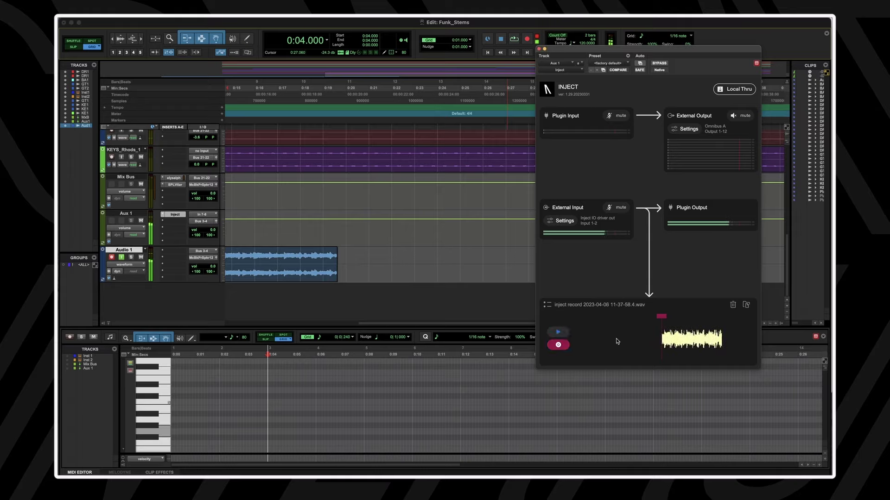